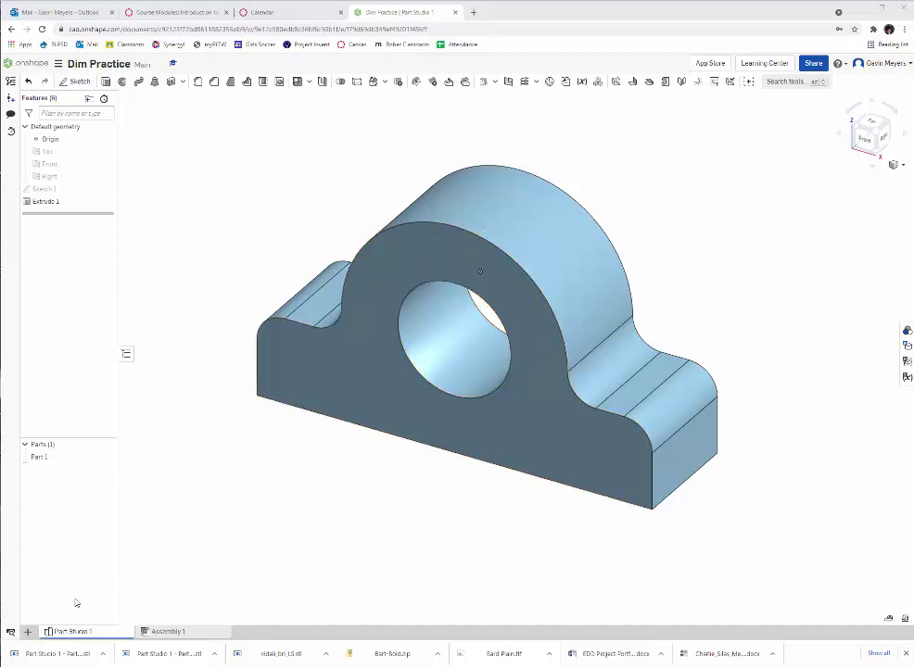
- Create a new drawing from the Onshape template ANSI_A_INCH.dwt with no views
{"action": "left_click", "coordinate": [29, 634]}
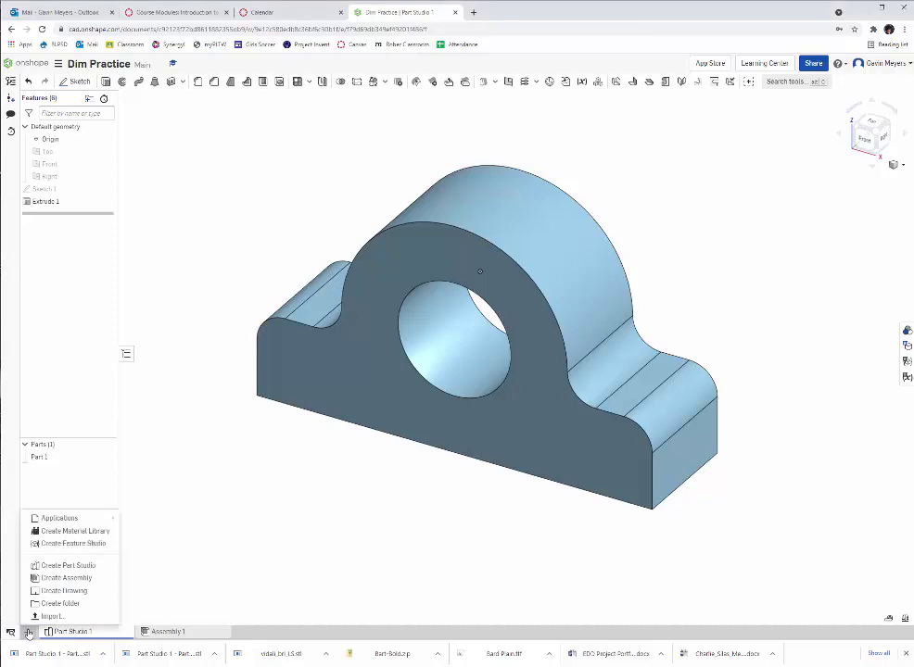
{"action": "left_click", "coordinate": [64, 591]}
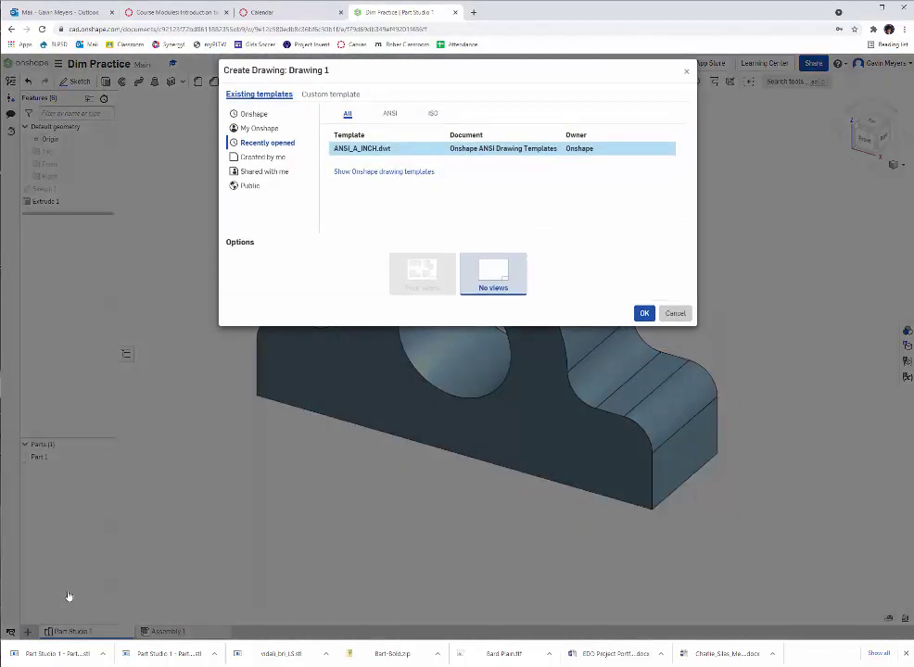
{"action": "left_click", "coordinate": [263, 129]}
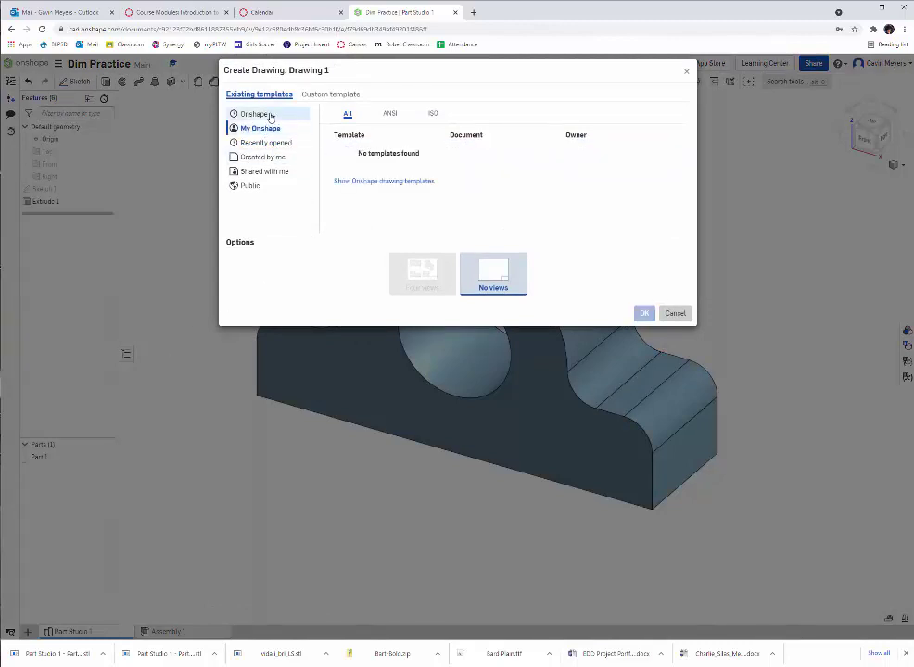
{"action": "left_click", "coordinate": [268, 115]}
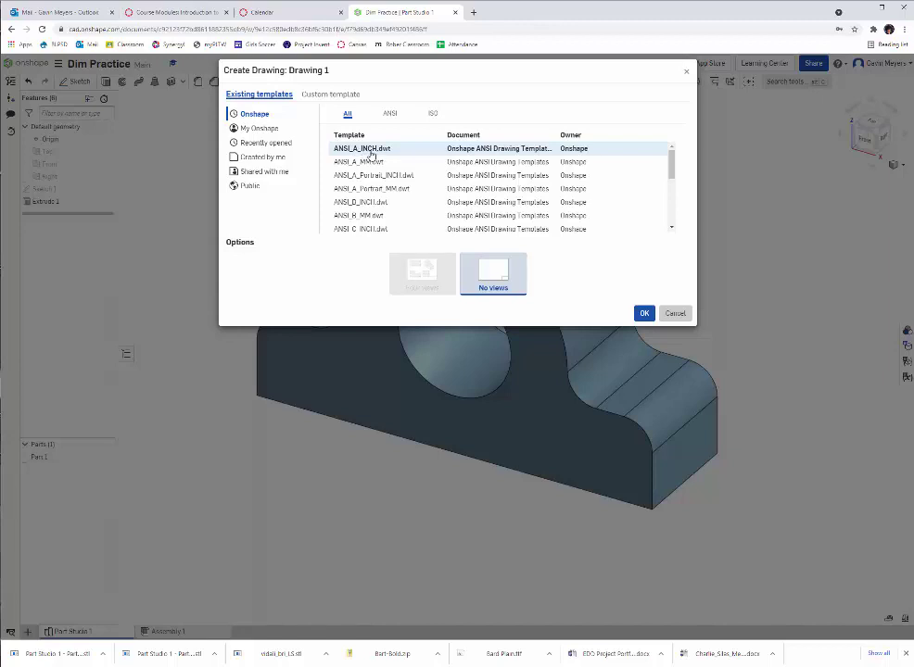
{"action": "left_click", "coordinate": [646, 314]}
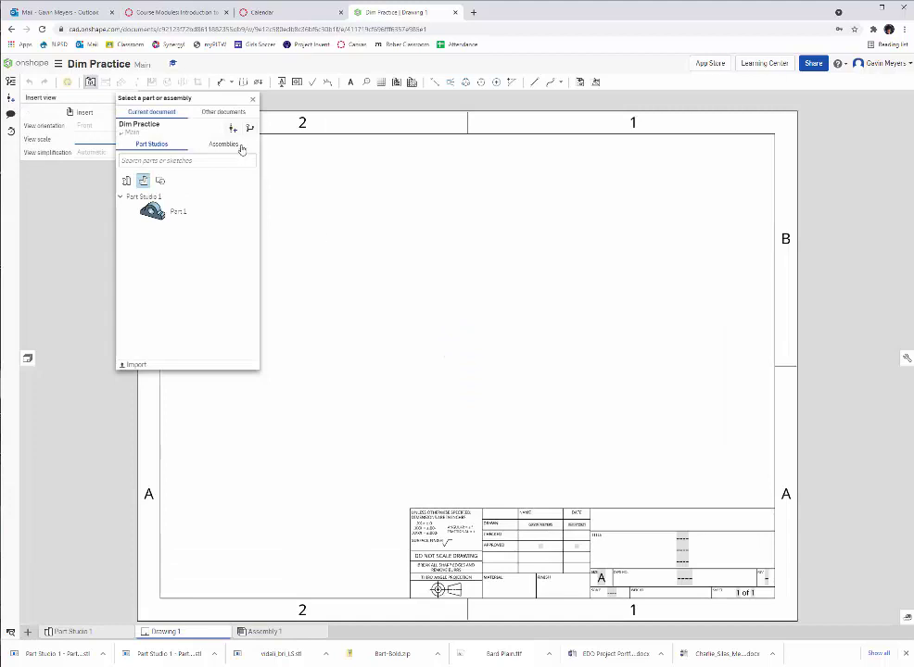
- Insert a front view of Part 1 at 1:1 scale in the lower-left area of the sheet
{"action": "left_click", "coordinate": [252, 99]}
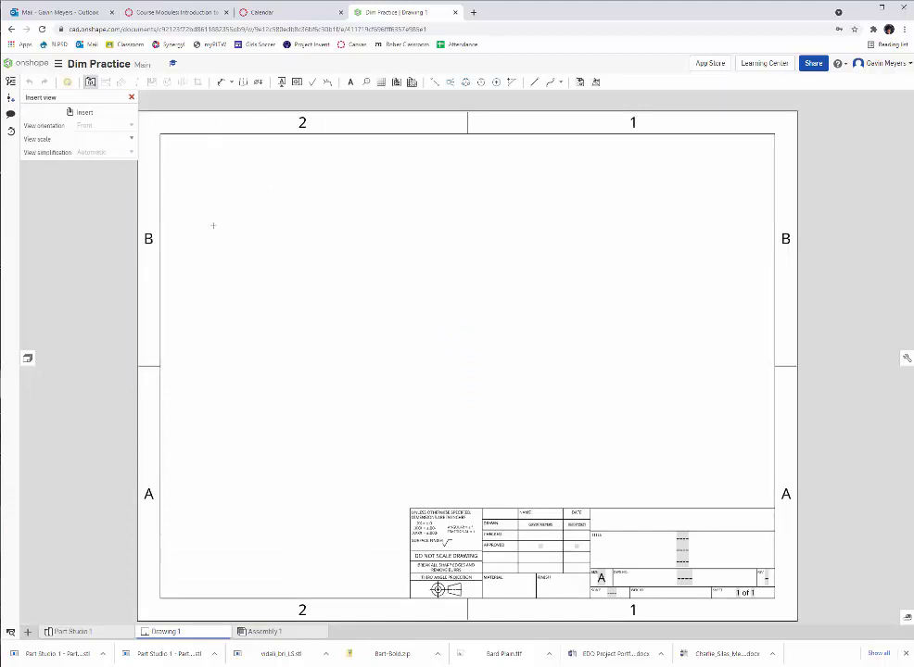
{"action": "left_click", "coordinate": [90, 82]}
{"action": "left_click", "coordinate": [90, 83]}
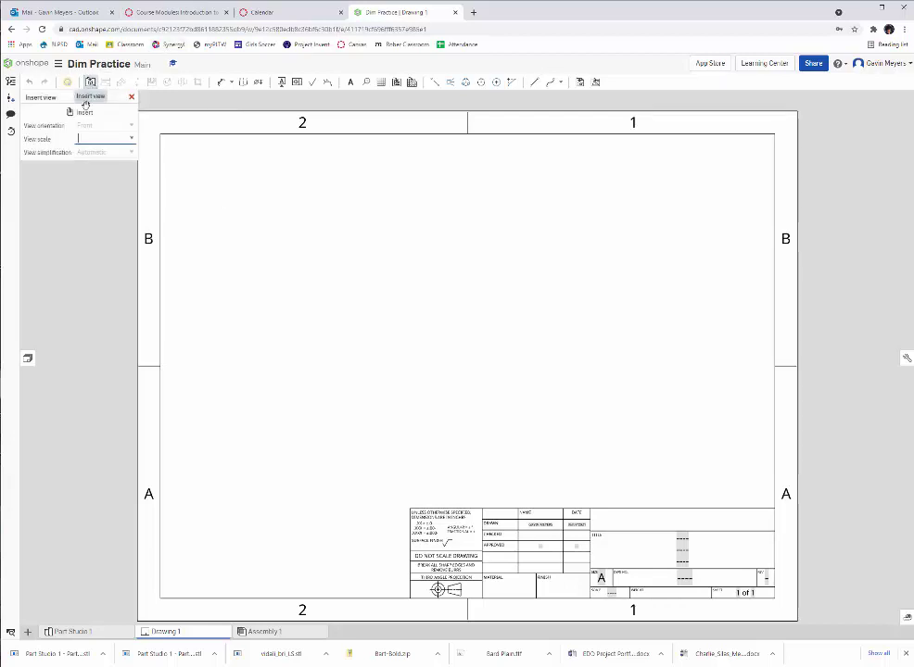
{"action": "left_click", "coordinate": [82, 112]}
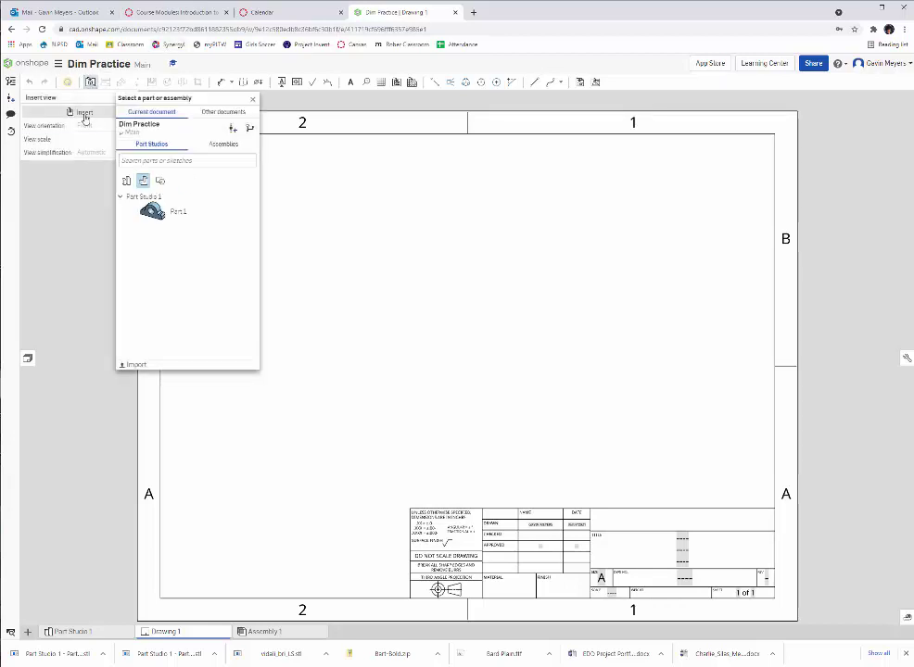
{"action": "left_click", "coordinate": [166, 210]}
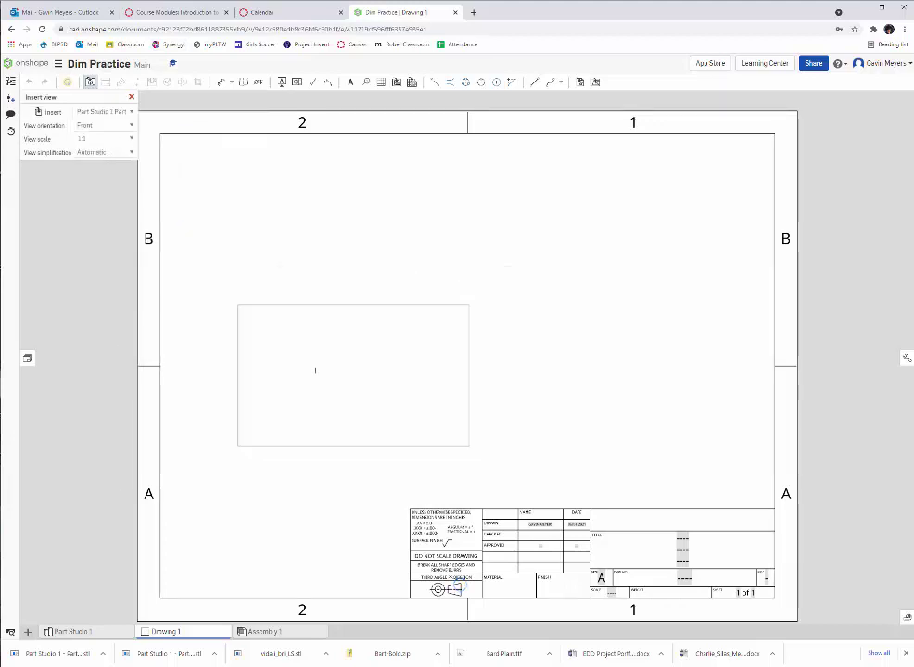
{"action": "left_click", "coordinate": [345, 407]}
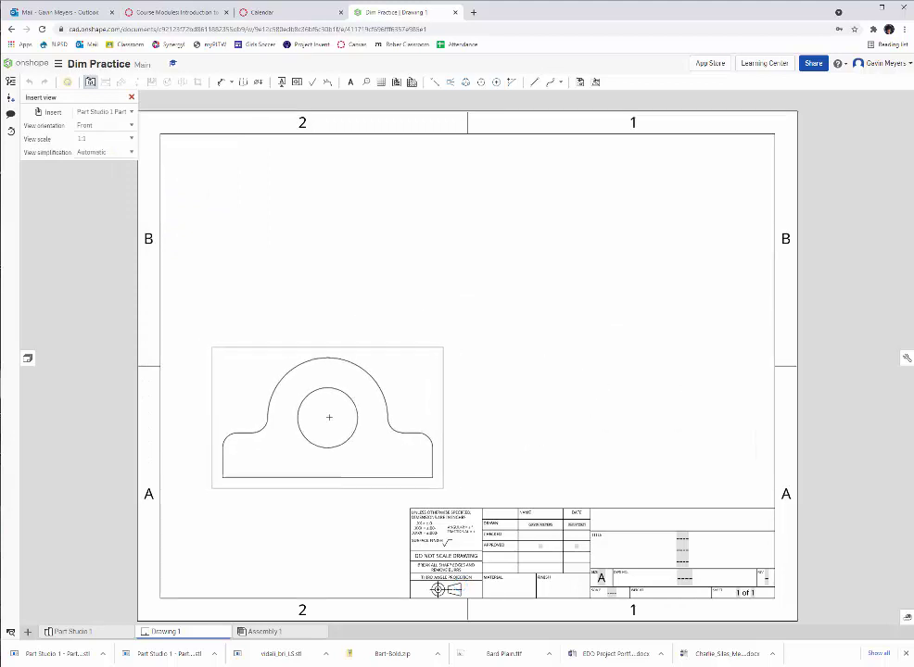
{"action": "left_click", "coordinate": [330, 413]}
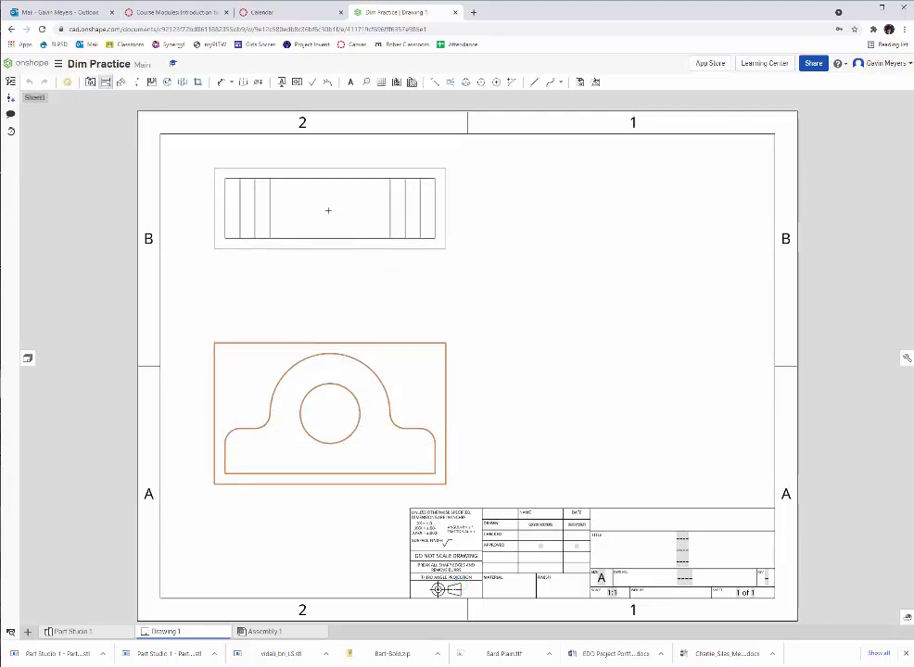
- Project a top view above the front view and a side view to its right
{"action": "left_click", "coordinate": [300, 244]}
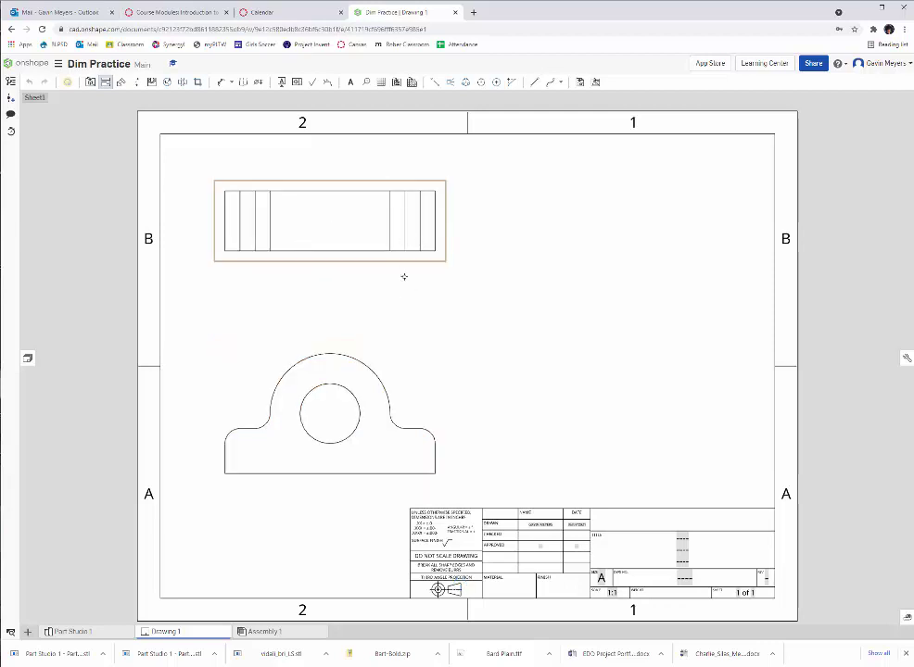
{"action": "left_click", "coordinate": [105, 86]}
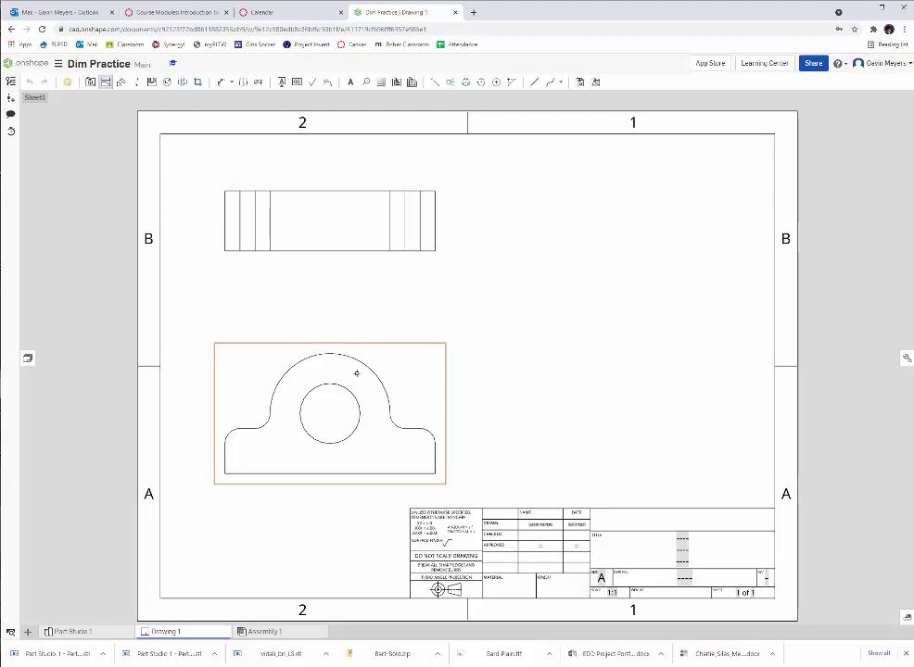
{"action": "left_click", "coordinate": [363, 384]}
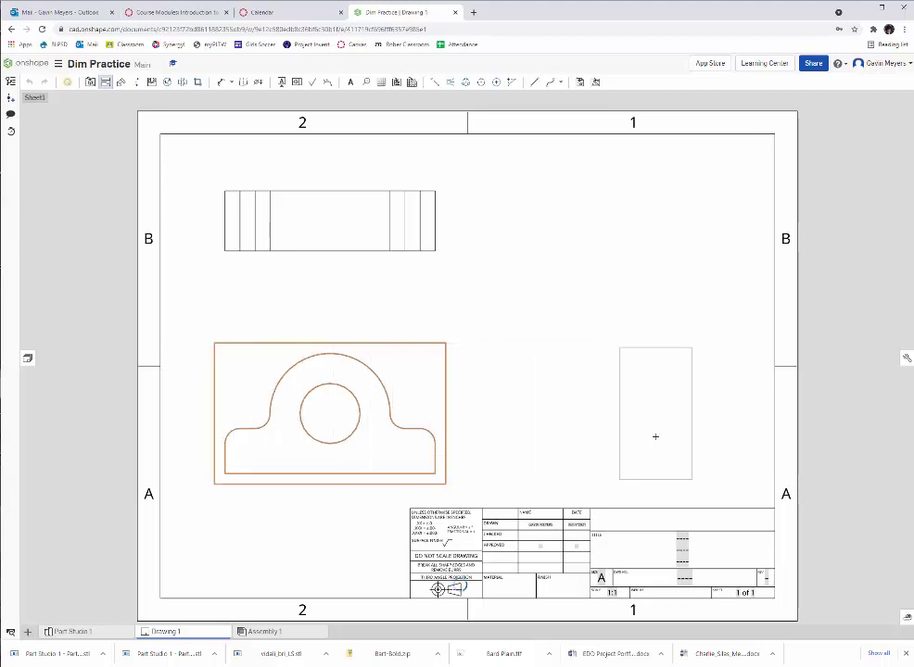
{"action": "left_click", "coordinate": [654, 435]}
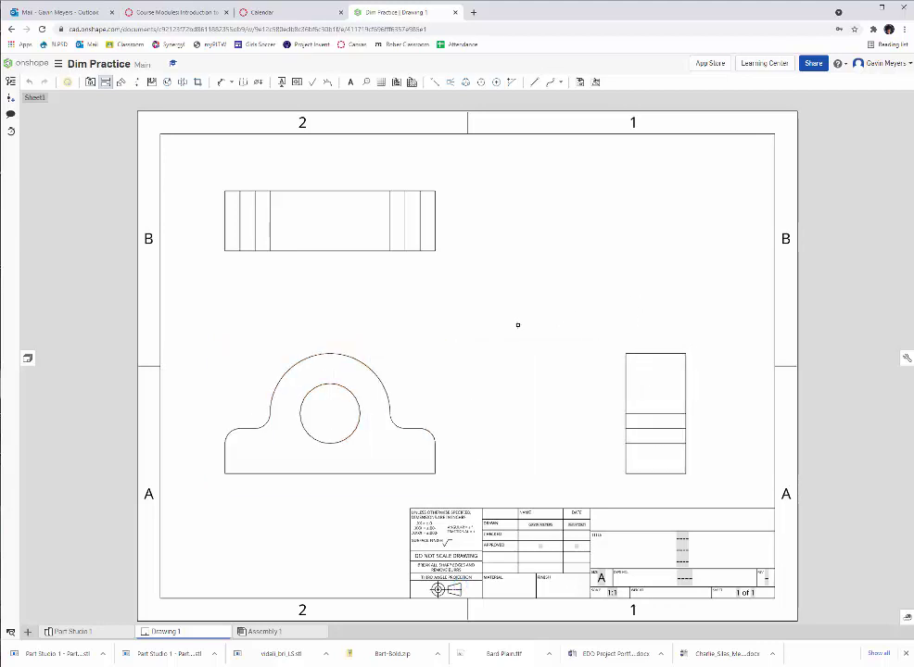
- Project an isometric view from the front view into the sheet's upper-right area and display it shaded
{"action": "left_click", "coordinate": [370, 386]}
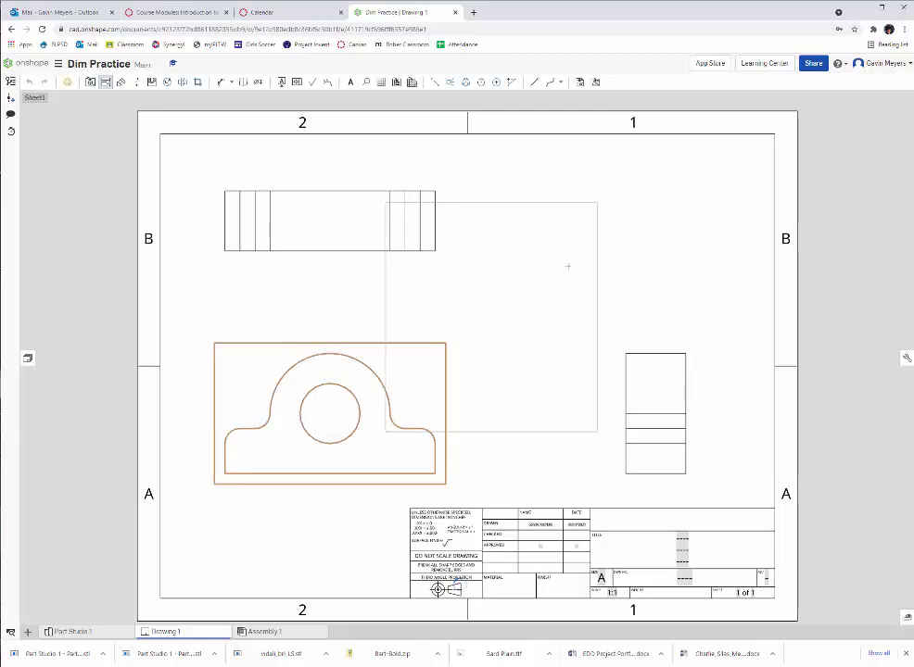
{"action": "left_click", "coordinate": [634, 235]}
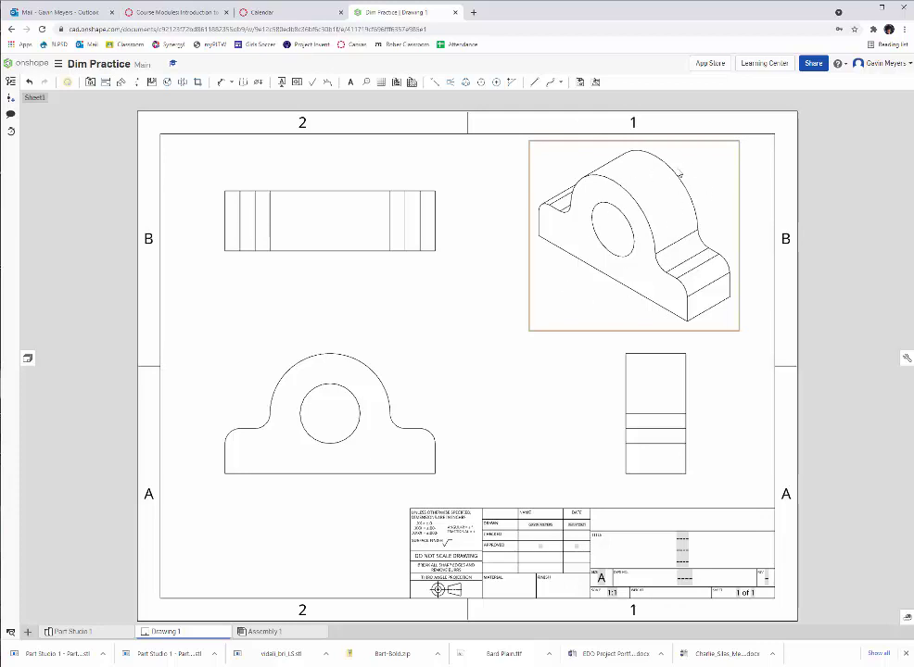
{"action": "right_click", "coordinate": [713, 213]}
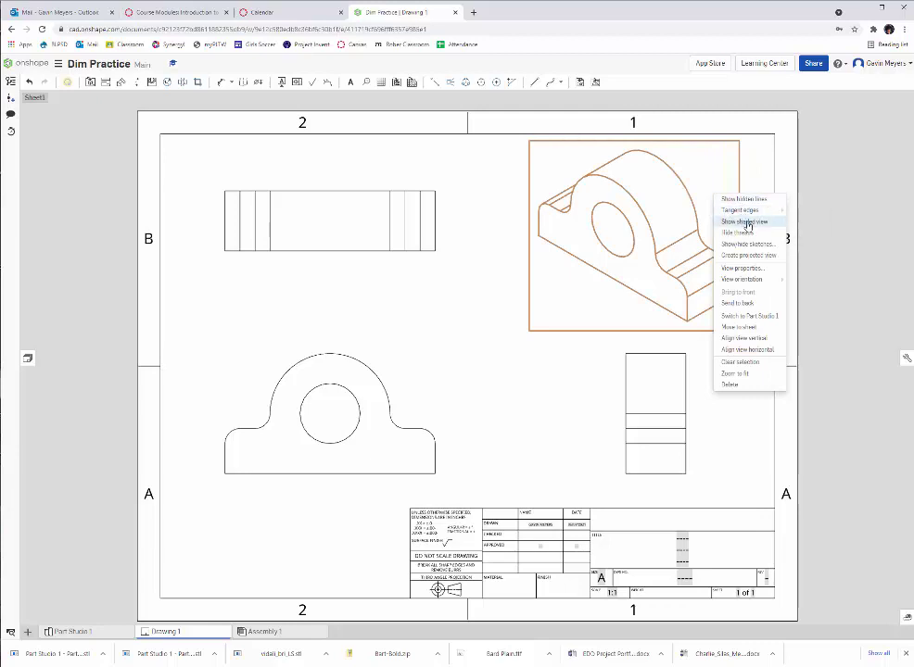
{"action": "left_click", "coordinate": [747, 223]}
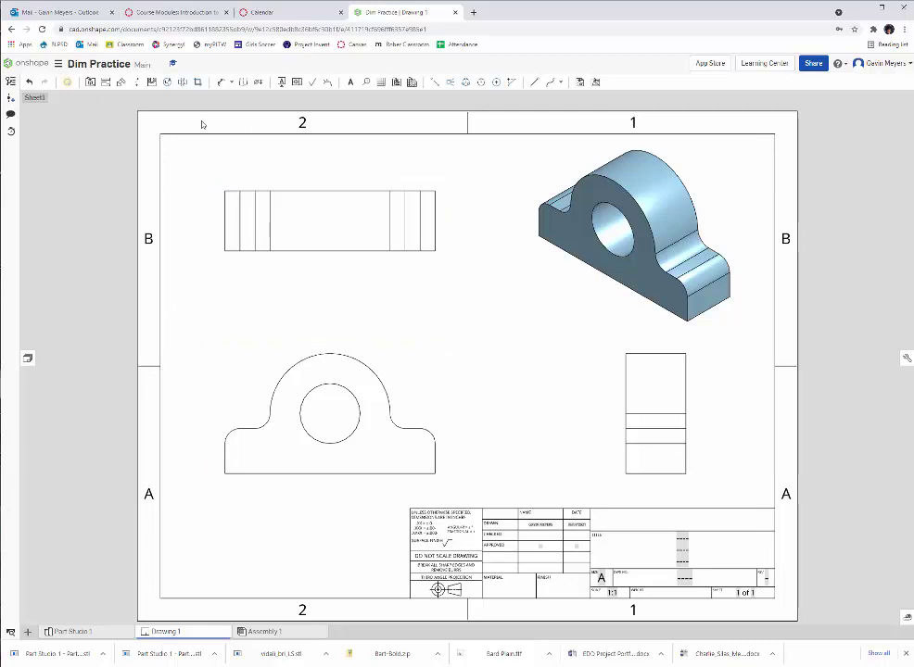
- Dimension the top view's overall width below the view and set its precision to two decimals (0.12)
{"action": "left_click", "coordinate": [220, 83]}
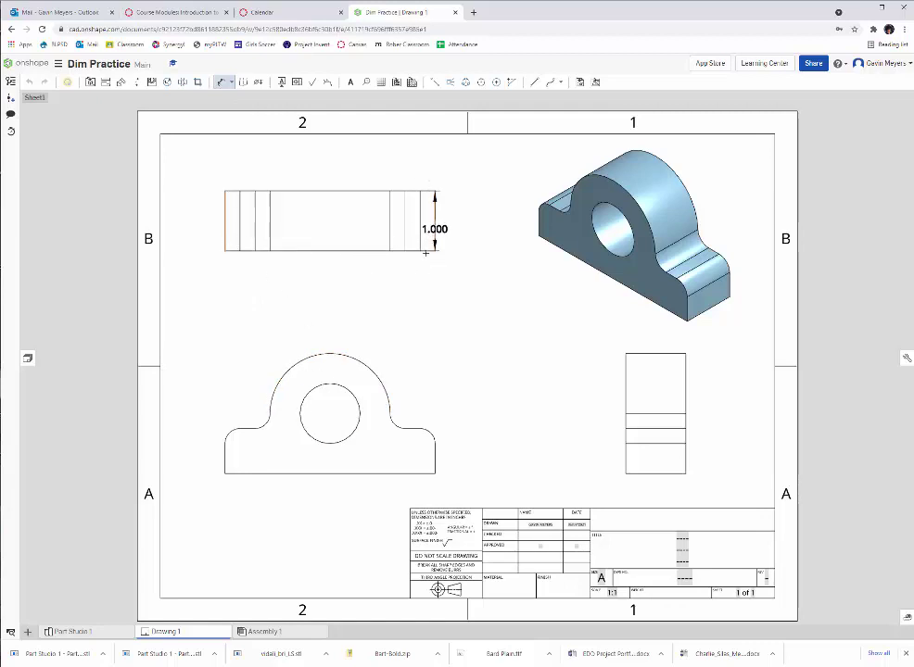
{"action": "left_click", "coordinate": [434, 242]}
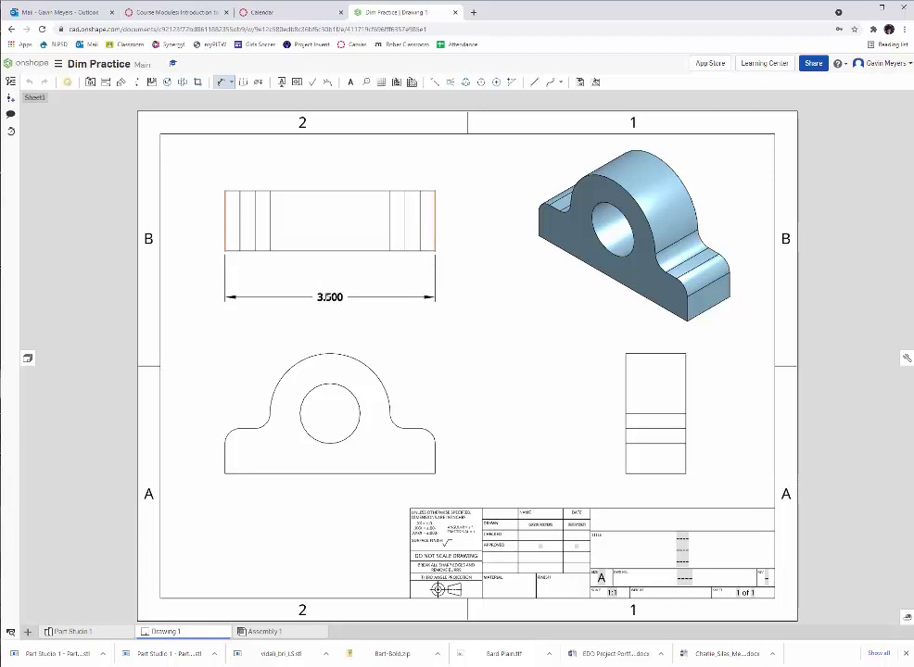
{"action": "left_click", "coordinate": [330, 289]}
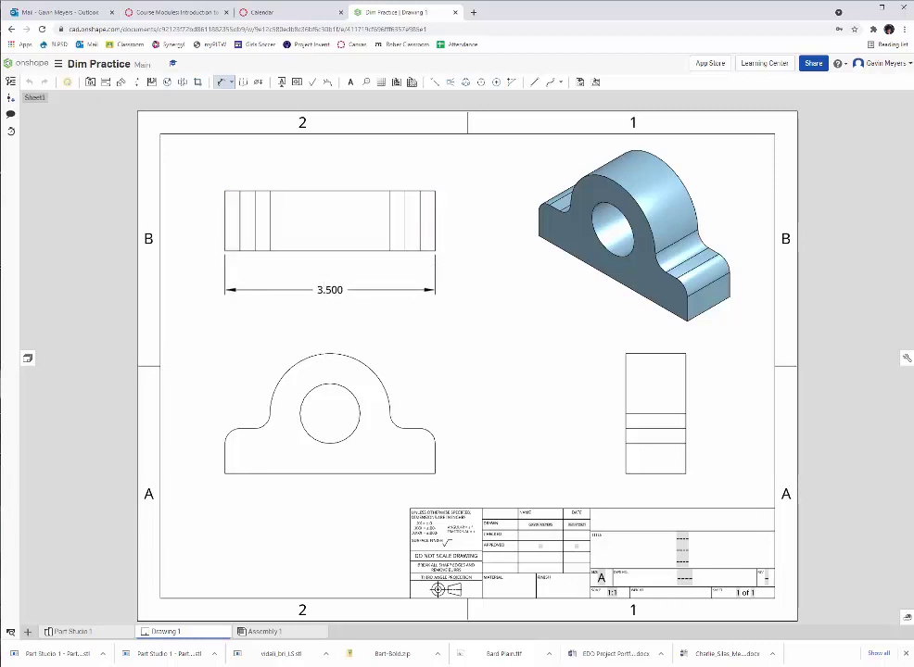
{"action": "left_click", "coordinate": [355, 271]}
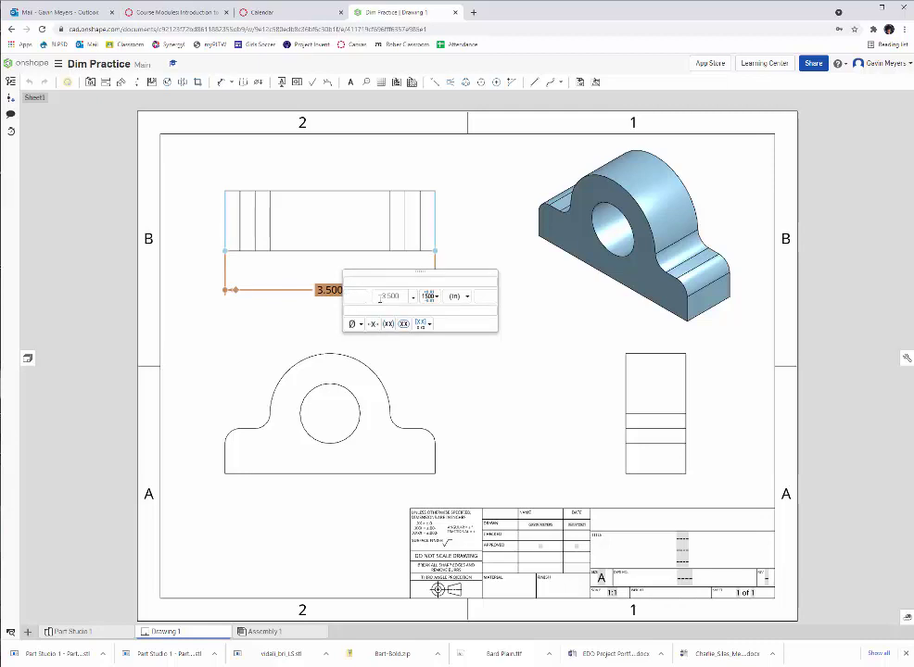
{"action": "left_click", "coordinate": [414, 297]}
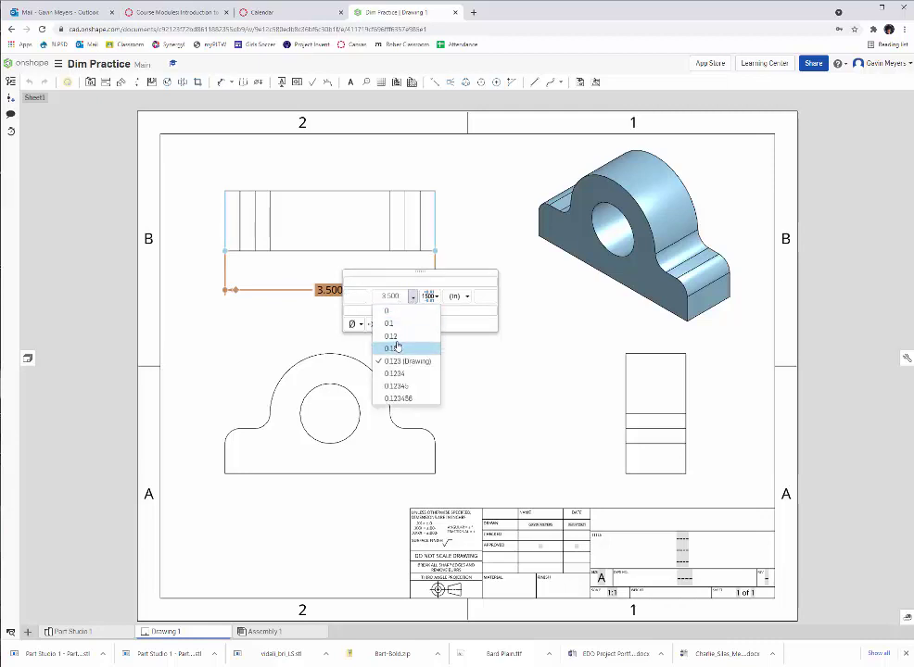
{"action": "left_click", "coordinate": [394, 337]}
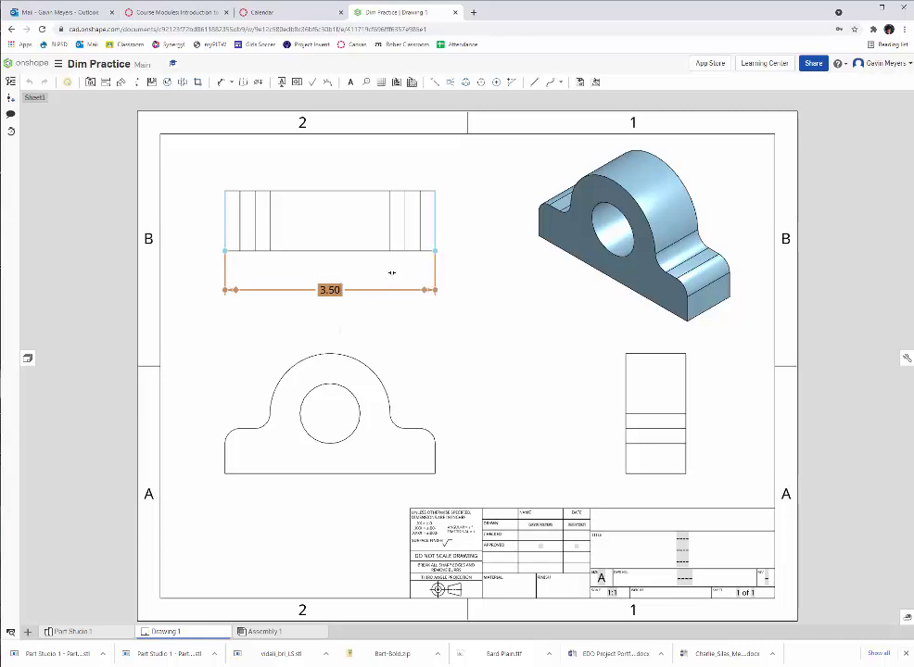
- Dimension the depth at the top view's right edge, placing it beside the view with two-decimal precision
{"action": "left_click", "coordinate": [220, 81]}
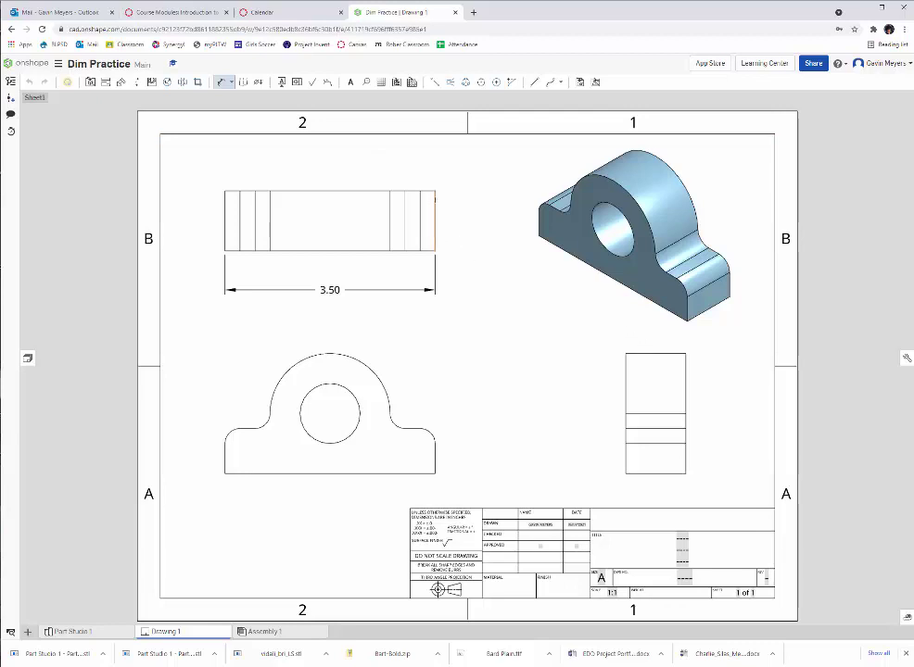
{"action": "left_click", "coordinate": [435, 203]}
{"action": "left_click", "coordinate": [486, 221]}
{"action": "left_click", "coordinate": [480, 222]}
{"action": "left_click", "coordinate": [505, 203]}
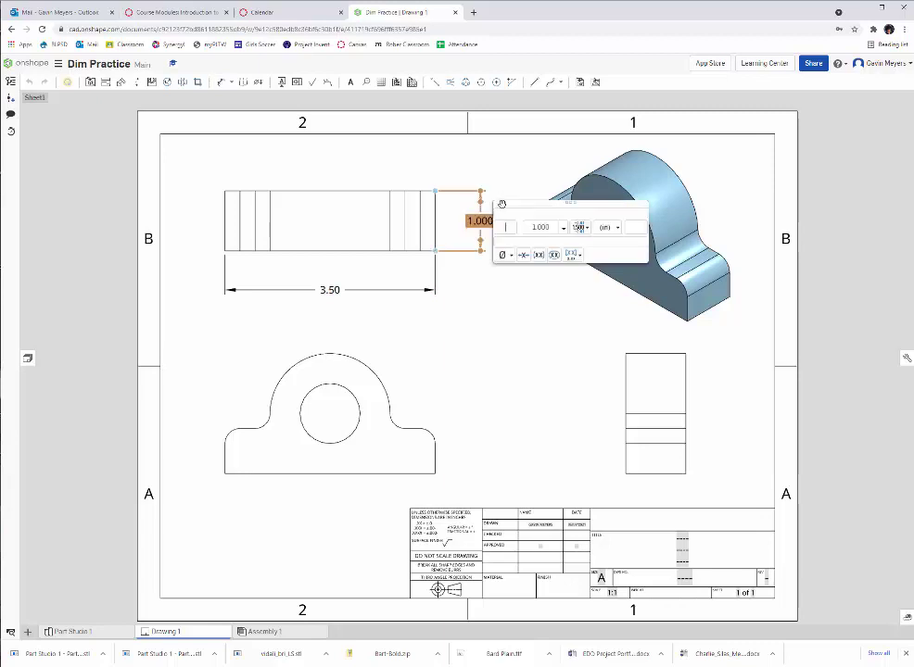
{"action": "left_click", "coordinate": [563, 228]}
{"action": "left_click", "coordinate": [545, 267]}
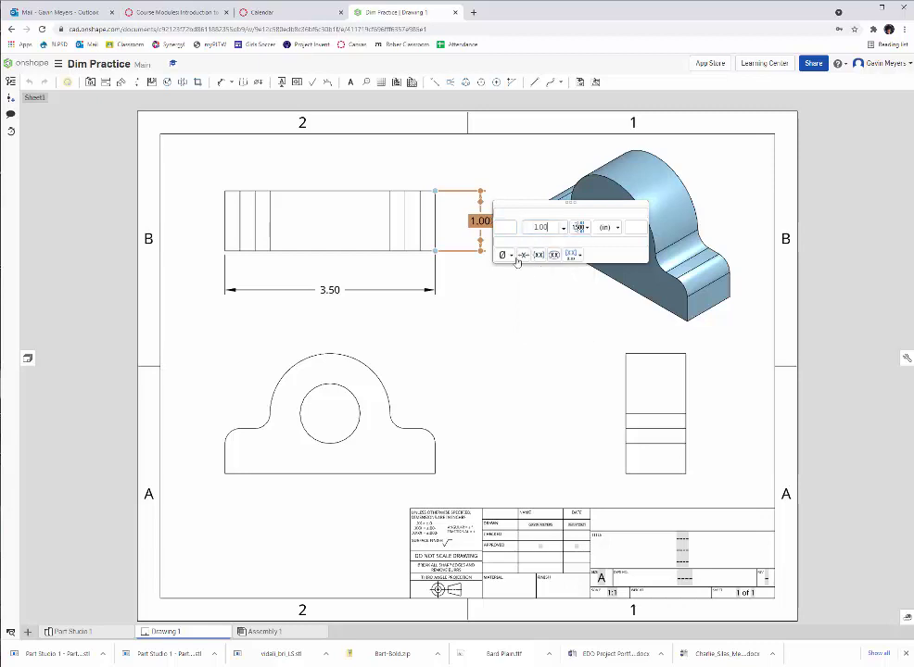
{"action": "left_click", "coordinate": [481, 292]}
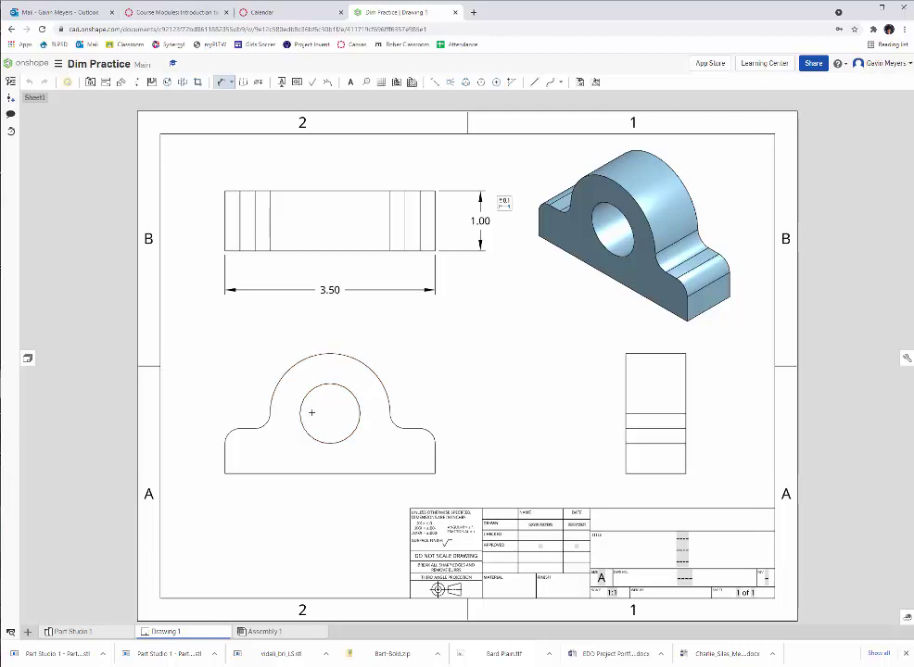
- Add a center mark to the front view's hole and dimension its diameter with two-decimal precision
{"action": "left_click", "coordinate": [496, 82]}
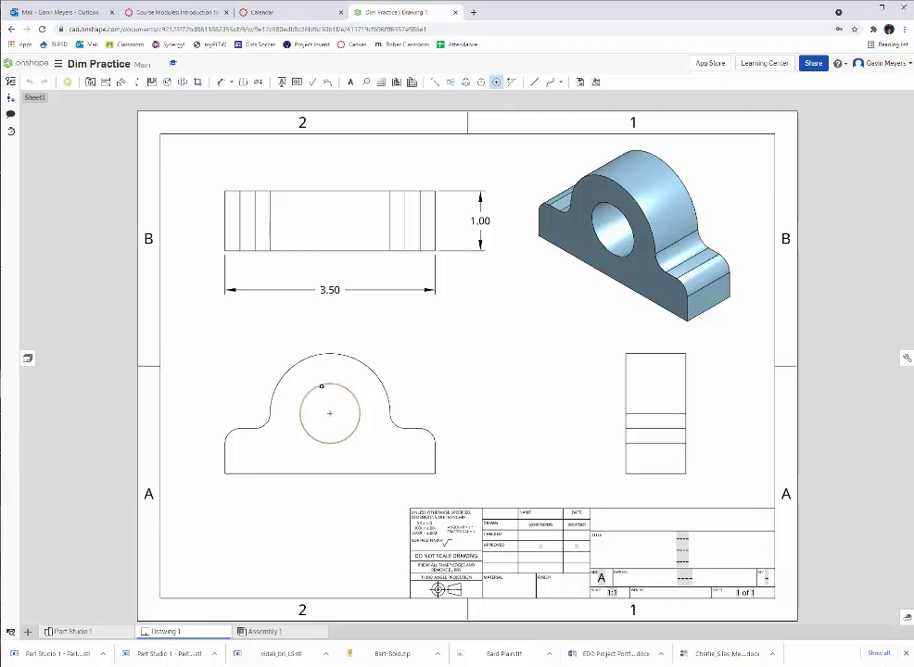
{"action": "left_click", "coordinate": [322, 391]}
{"action": "left_click", "coordinate": [222, 82]}
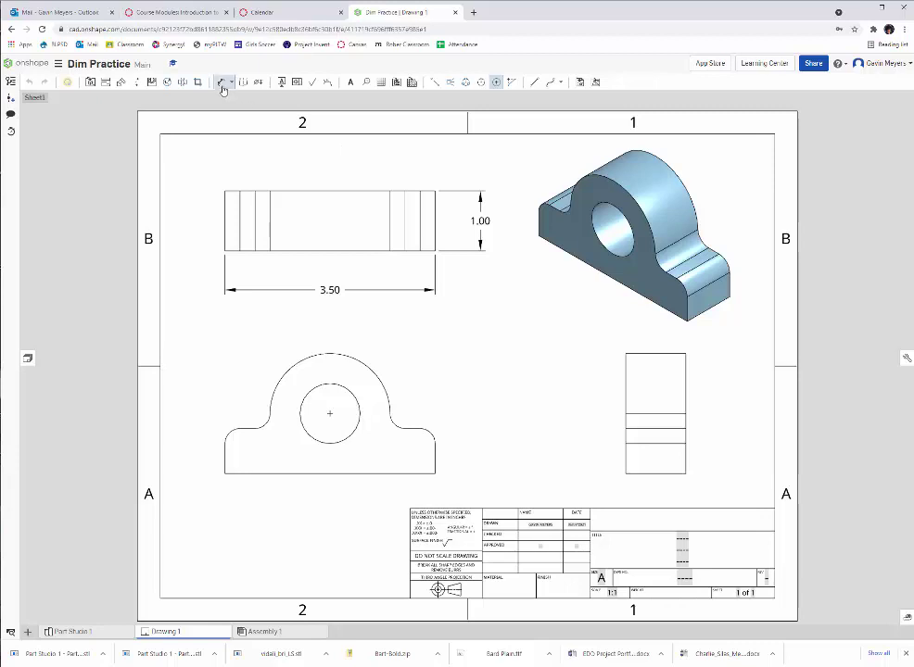
{"action": "left_click", "coordinate": [367, 386]}
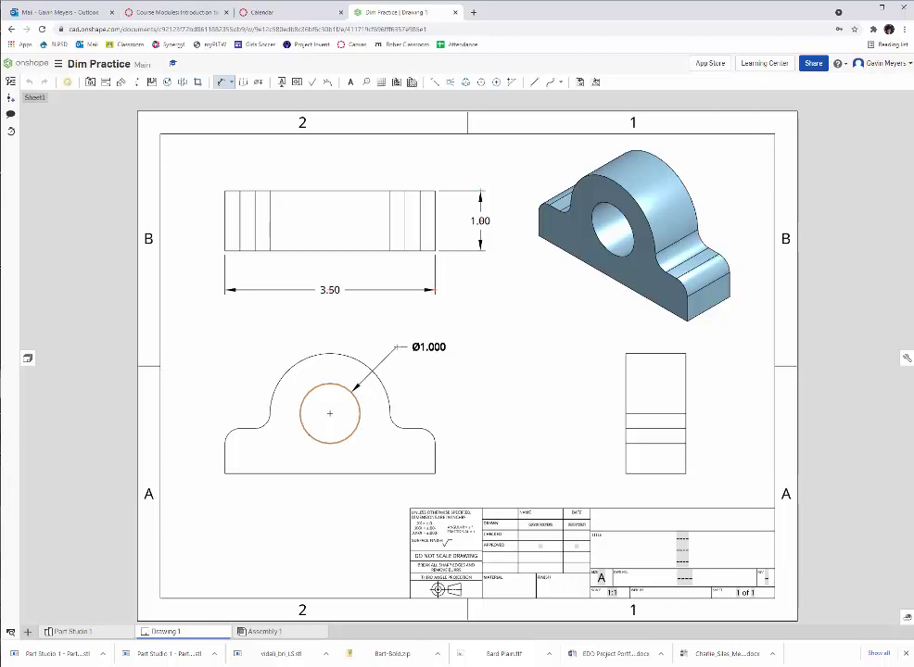
{"action": "left_click", "coordinate": [397, 347]}
{"action": "left_click", "coordinate": [459, 331]}
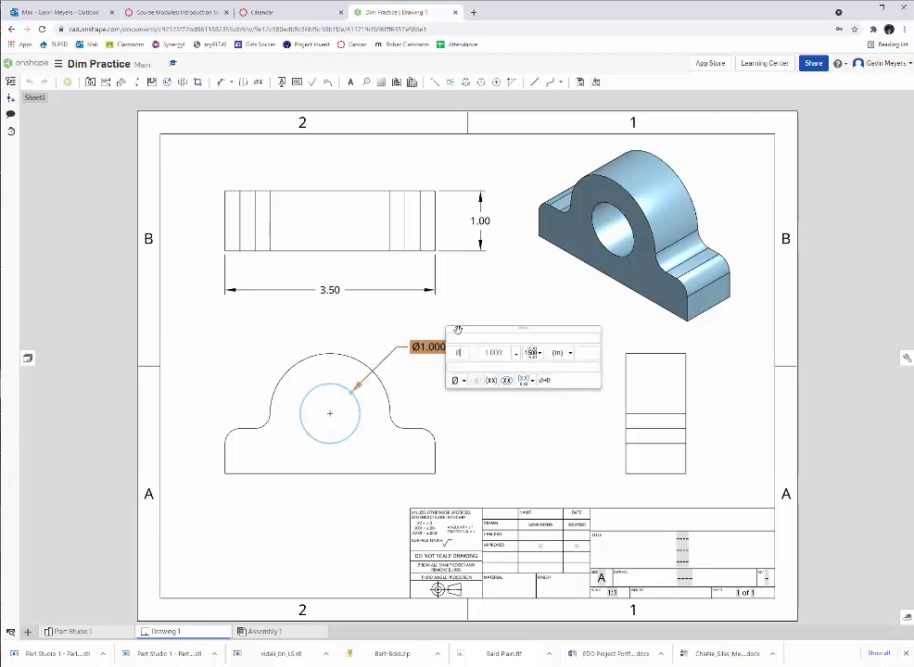
{"action": "left_click", "coordinate": [515, 353]}
{"action": "left_click", "coordinate": [508, 396]}
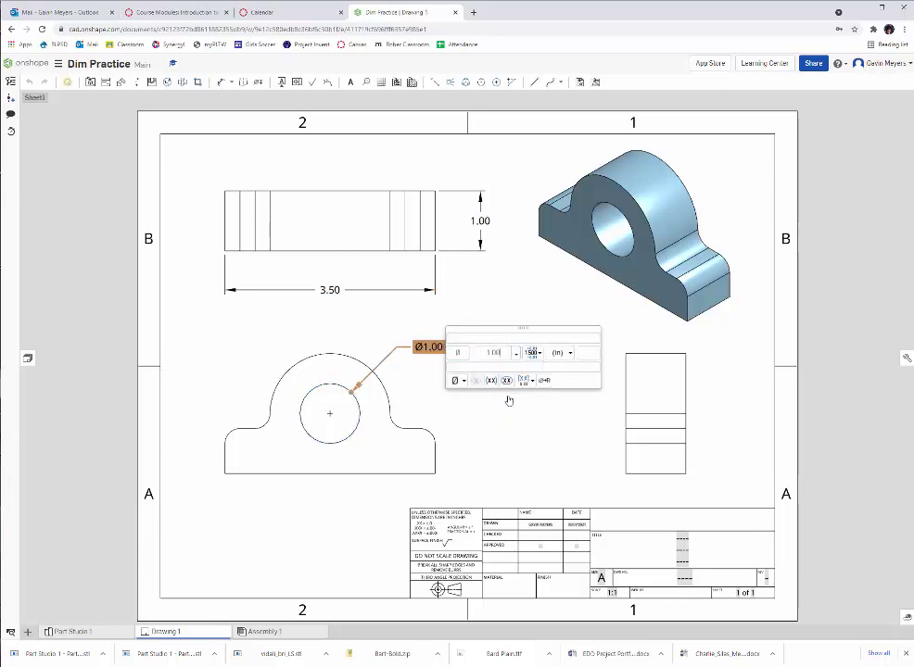
{"action": "left_click", "coordinate": [411, 377]}
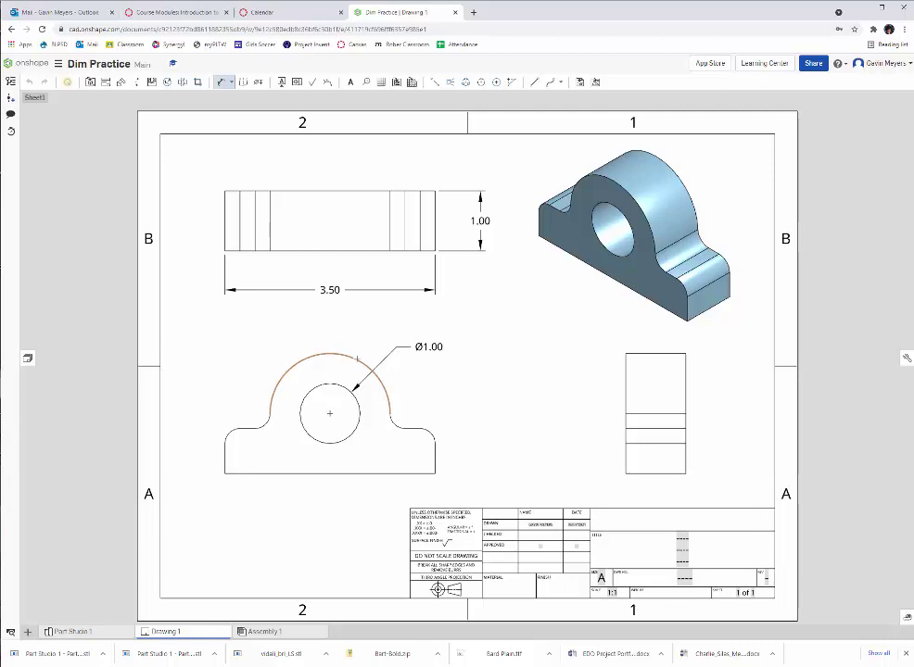
- Dimension the radius of the front view's large outer arc, placing it above the hole diameter with two-decimal precision (0.12)
{"action": "left_click", "coordinate": [356, 359]}
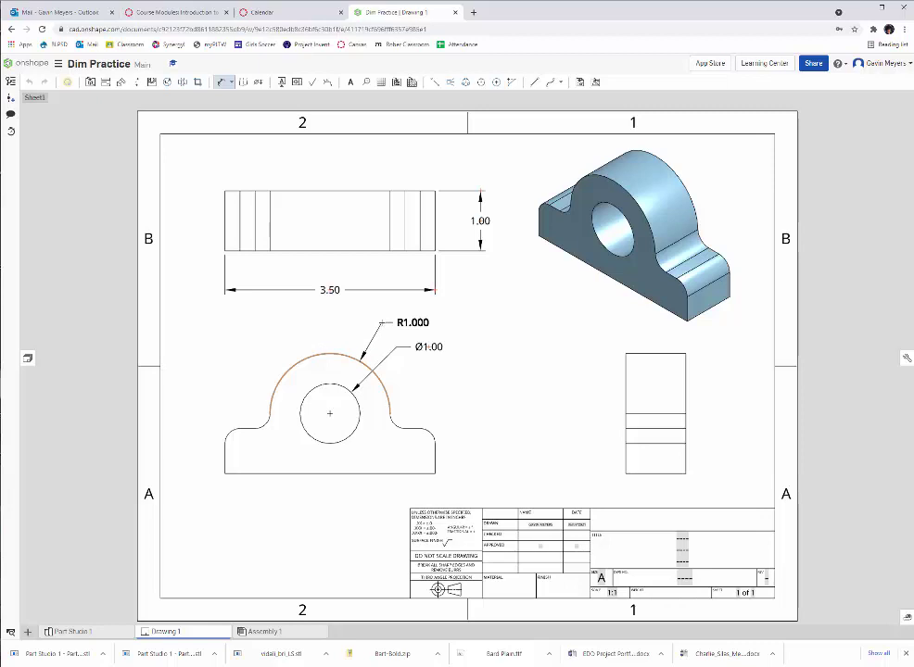
{"action": "double_click", "coordinate": [413, 323]}
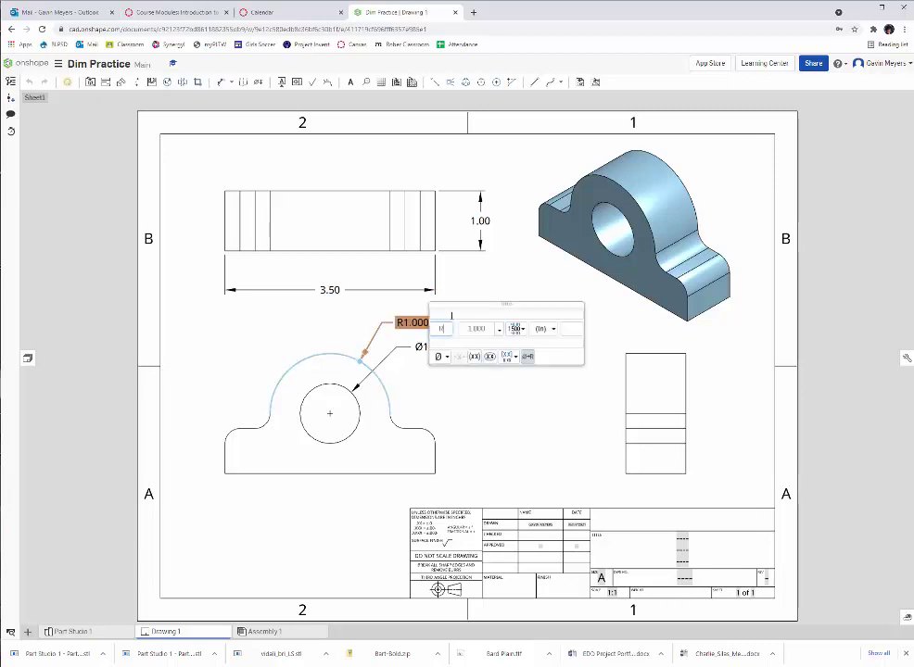
{"action": "left_click", "coordinate": [511, 330]}
{"action": "left_click", "coordinate": [475, 368]}
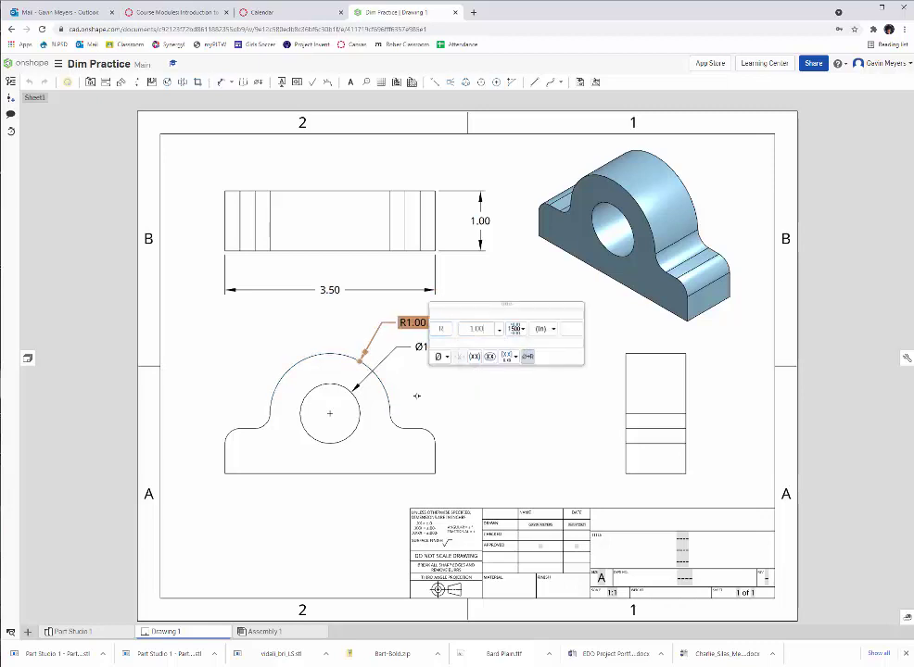
{"action": "left_click", "coordinate": [433, 410]}
- Dimension the radius of the front view's right inner fillet beside the view with two-decimal precision
{"action": "key", "text": "d"}
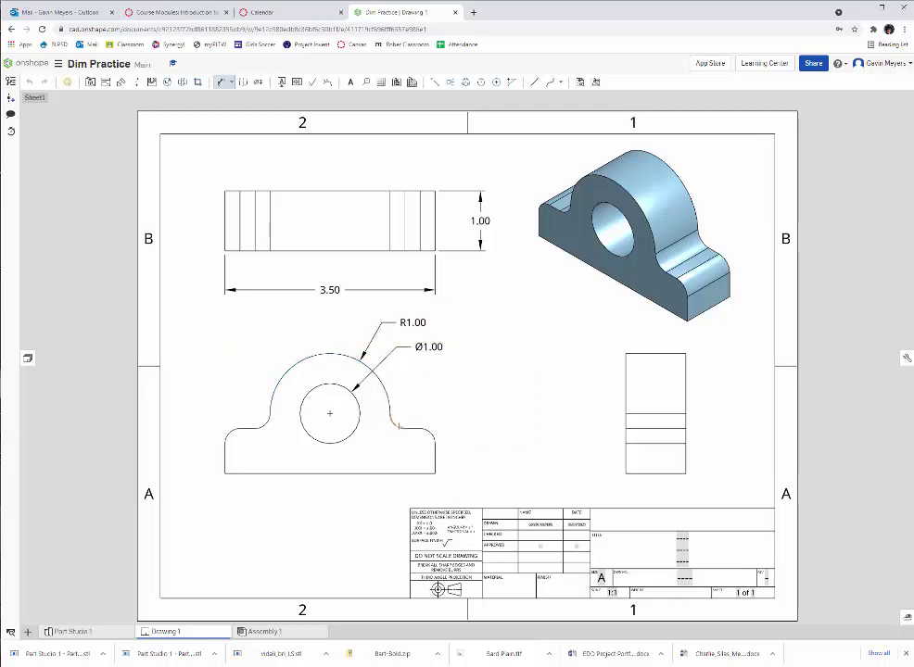
{"action": "left_click", "coordinate": [395, 424]}
{"action": "left_click", "coordinate": [429, 396]}
{"action": "left_click", "coordinate": [466, 396]}
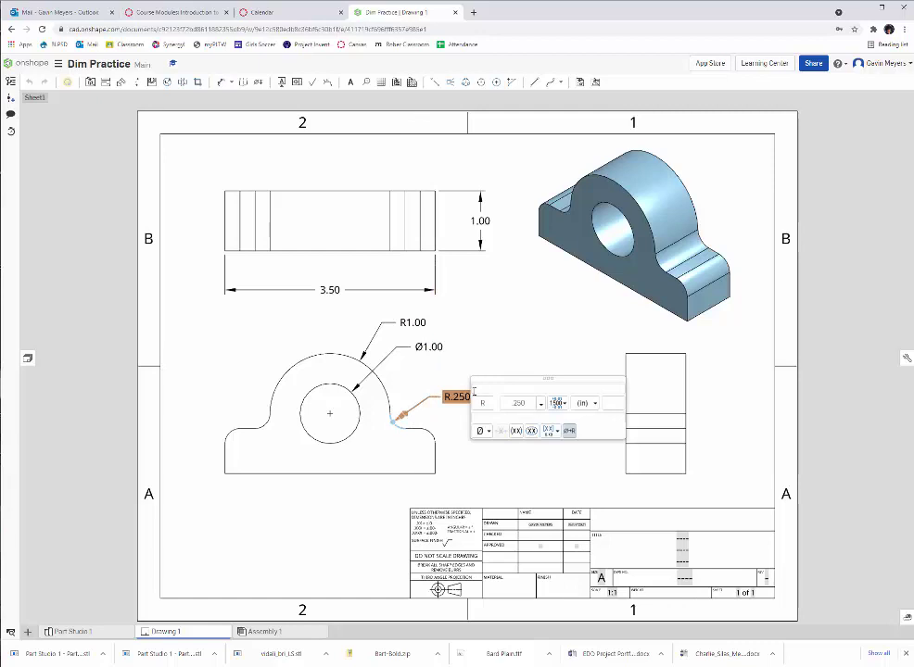
{"action": "left_click", "coordinate": [540, 403]}
{"action": "left_click", "coordinate": [527, 444]}
- Add the suffix TYP to the right inner fillet's radius dimension
{"action": "left_click", "coordinate": [613, 404]}
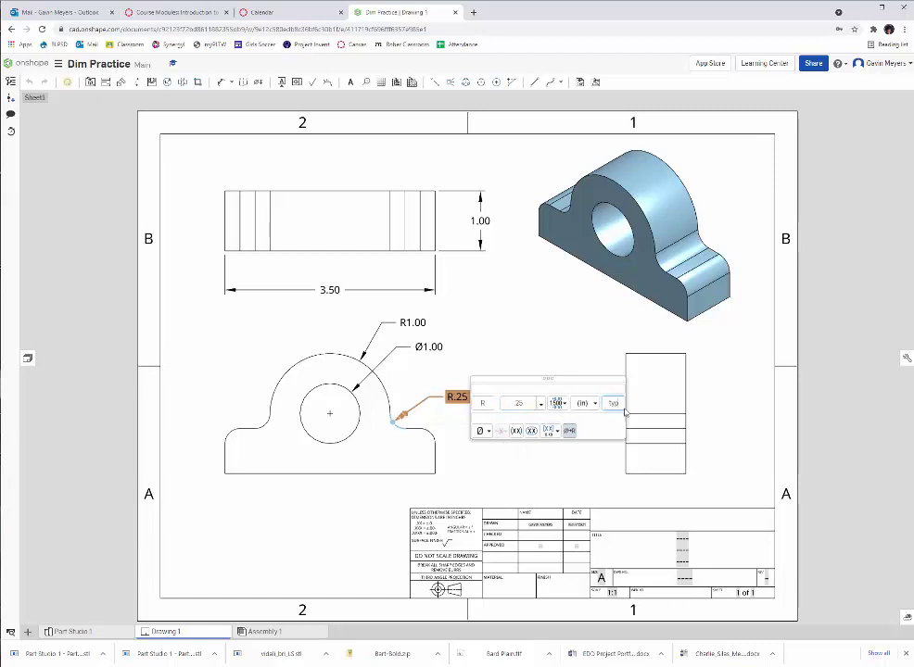
{"action": "type", "text": "TYP"}
{"action": "key", "text": "BackSpace"}
{"action": "type", "text": "P"}
{"action": "left_click", "coordinate": [608, 403]}
{"action": "left_click_drag", "start_coordinate": [502, 383], "coordinate": [537, 382]}
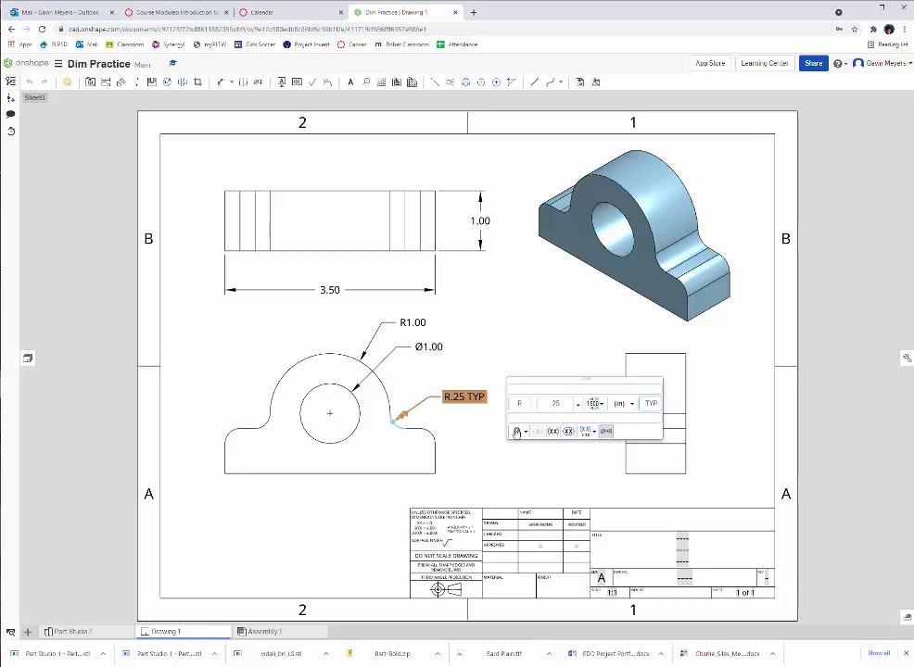
{"action": "key", "text": "Return"}
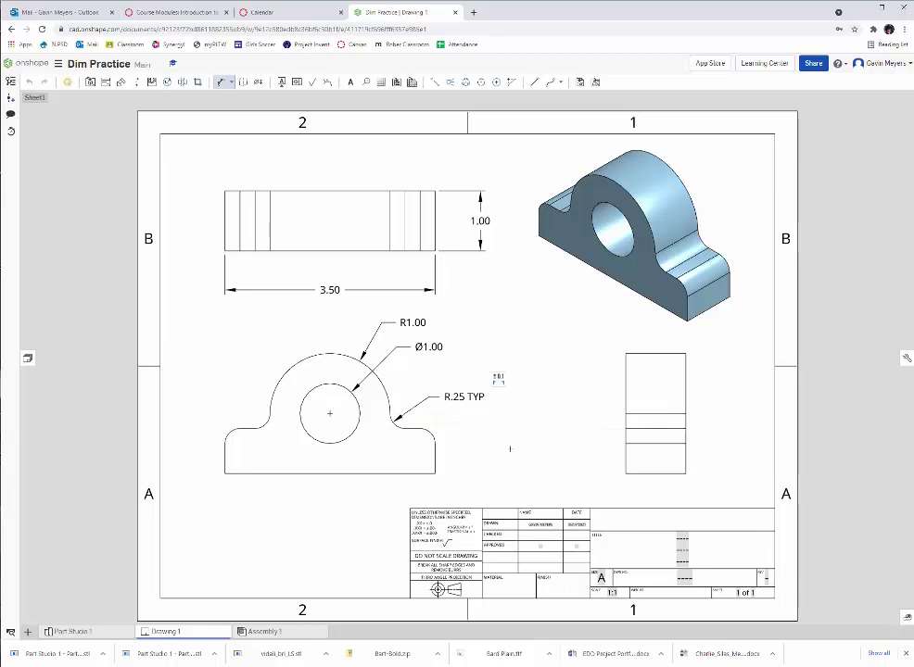
- Dimension the shoulder height and the hole-center height from the front view's bottom edge, placing both to the right of the view
{"action": "left_click", "coordinate": [413, 429]}
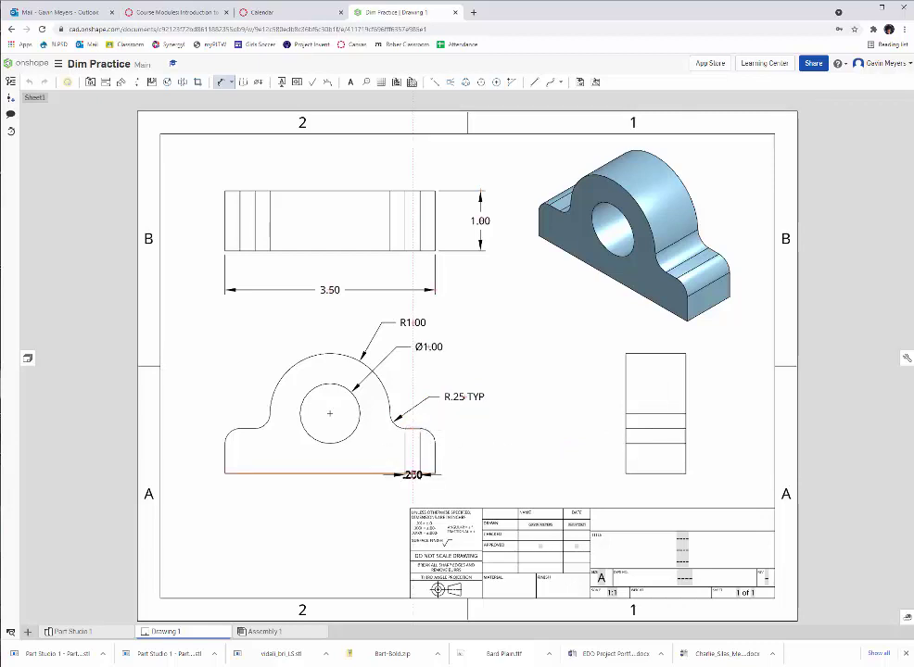
{"action": "left_click", "coordinate": [413, 473]}
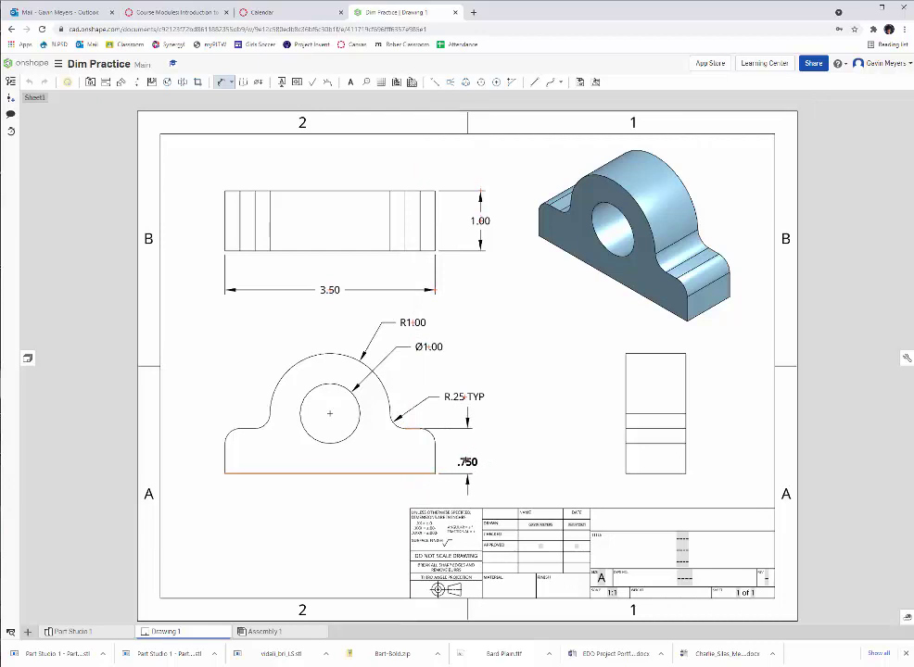
{"action": "left_click", "coordinate": [466, 452]}
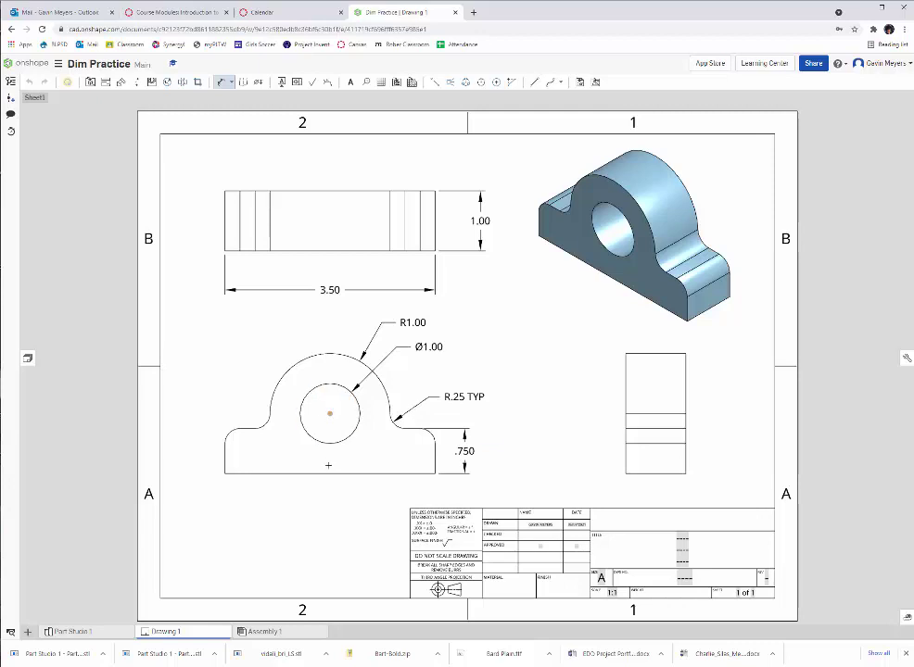
{"action": "left_click", "coordinate": [330, 413]}
{"action": "left_click", "coordinate": [357, 473]}
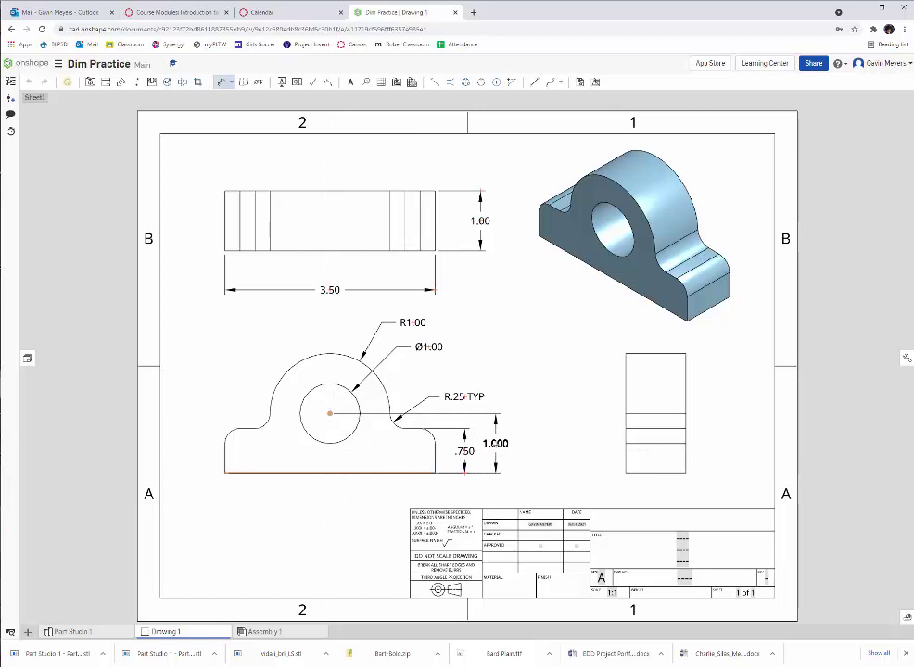
{"action": "left_click", "coordinate": [496, 443]}
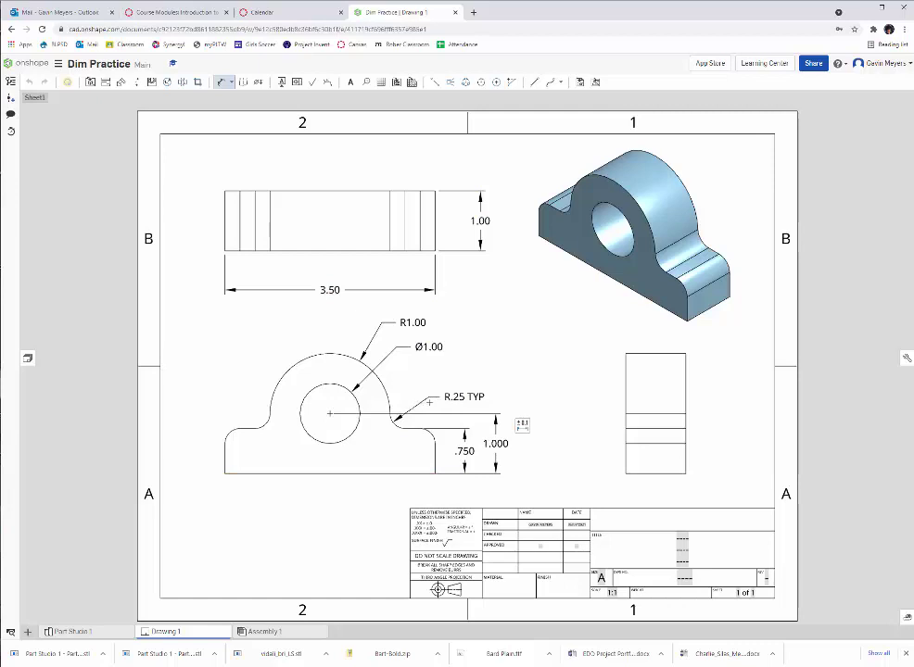
- Delete the right inner fillet's radius dimension and dimension the left inner fillet instead, placing it left of the front view
{"action": "left_click", "coordinate": [470, 396]}
{"action": "key", "text": "Delete"}
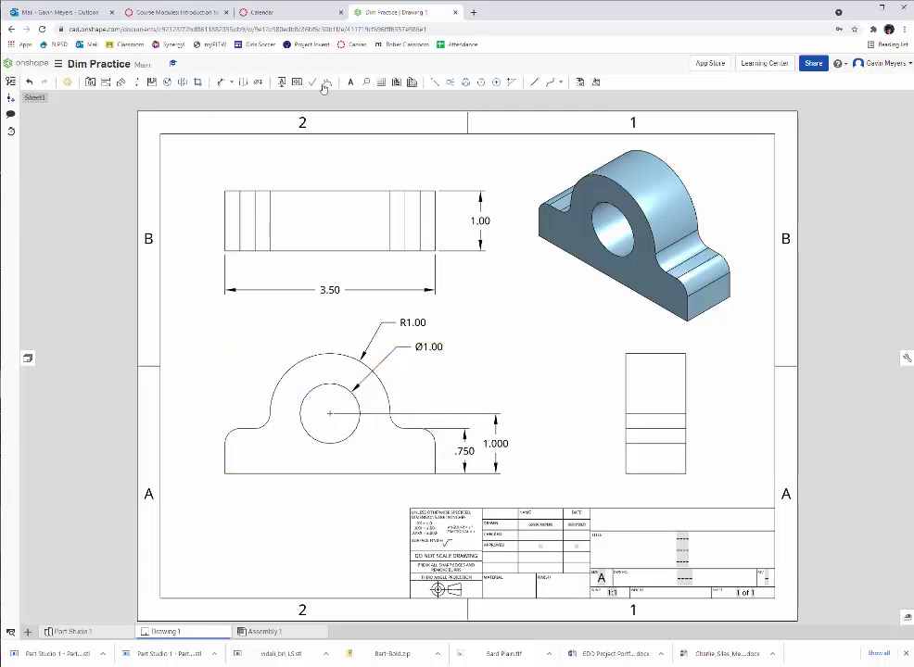
{"action": "left_click", "coordinate": [223, 84]}
{"action": "left_click", "coordinate": [266, 421]}
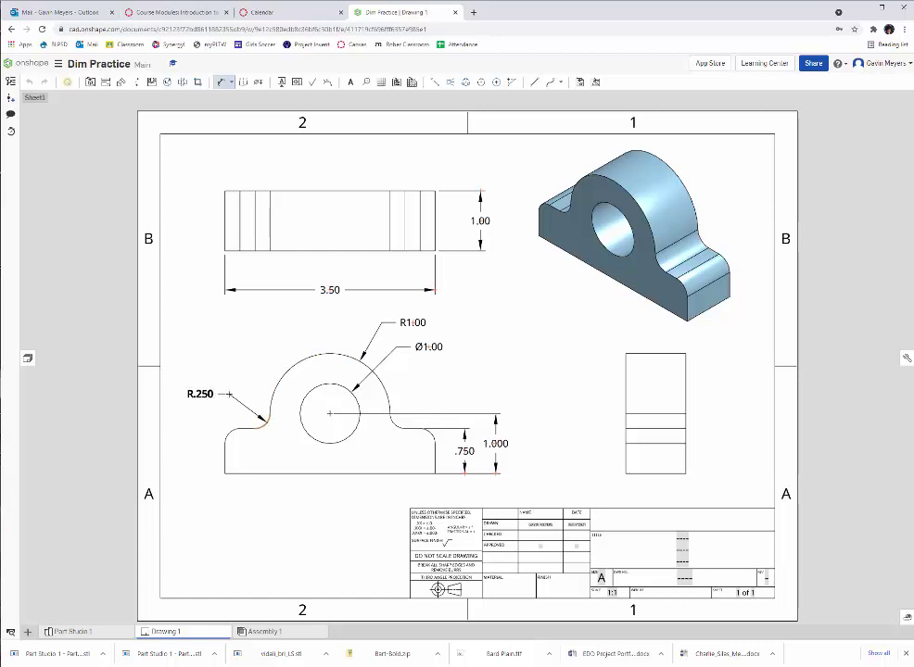
{"action": "left_click", "coordinate": [229, 393]}
- Set the left fillet's radius dimension to two-decimal precision (0.12) and give it the suffix TYP
{"action": "mouse_move", "coordinate": [226, 378]}
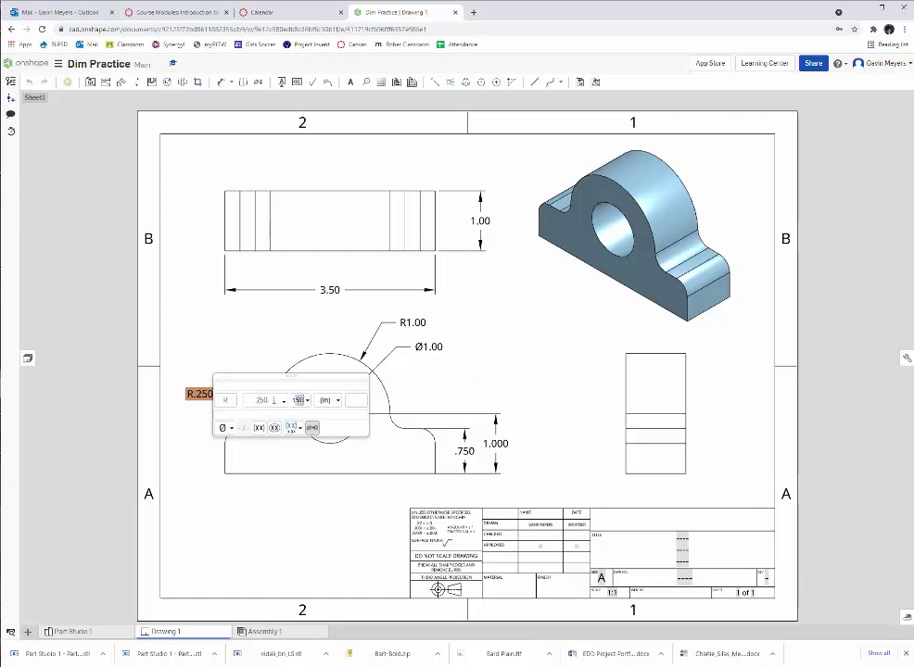
{"action": "left_click", "coordinate": [283, 400]}
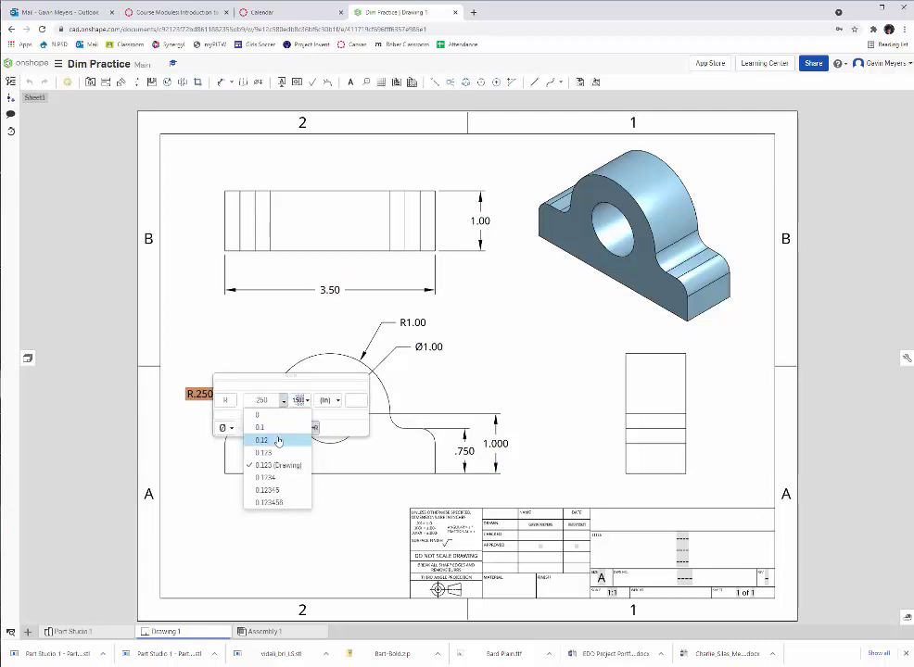
{"action": "left_click", "coordinate": [277, 439]}
{"action": "left_click", "coordinate": [364, 400]}
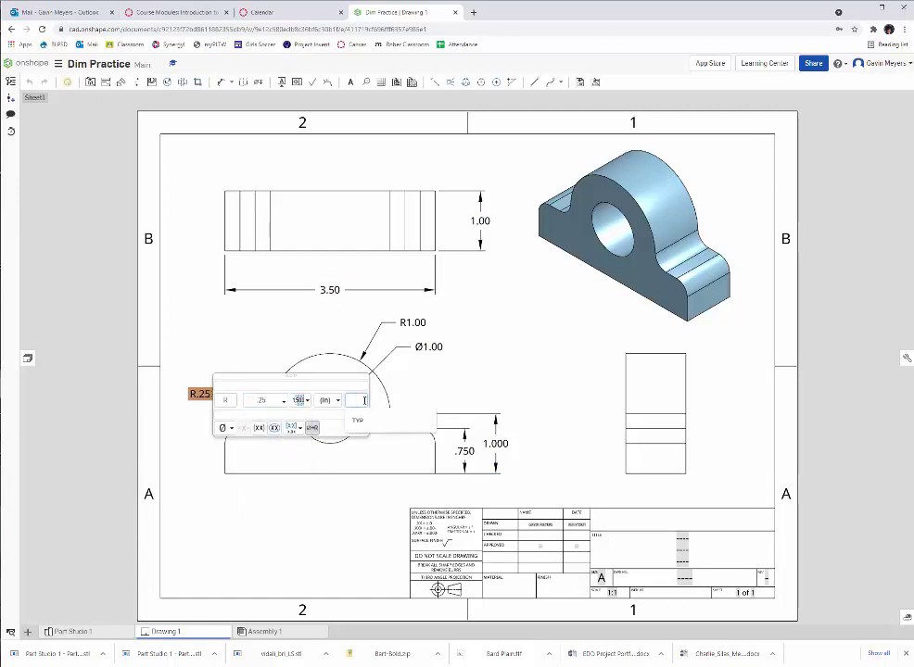
{"action": "left_click", "coordinate": [358, 419]}
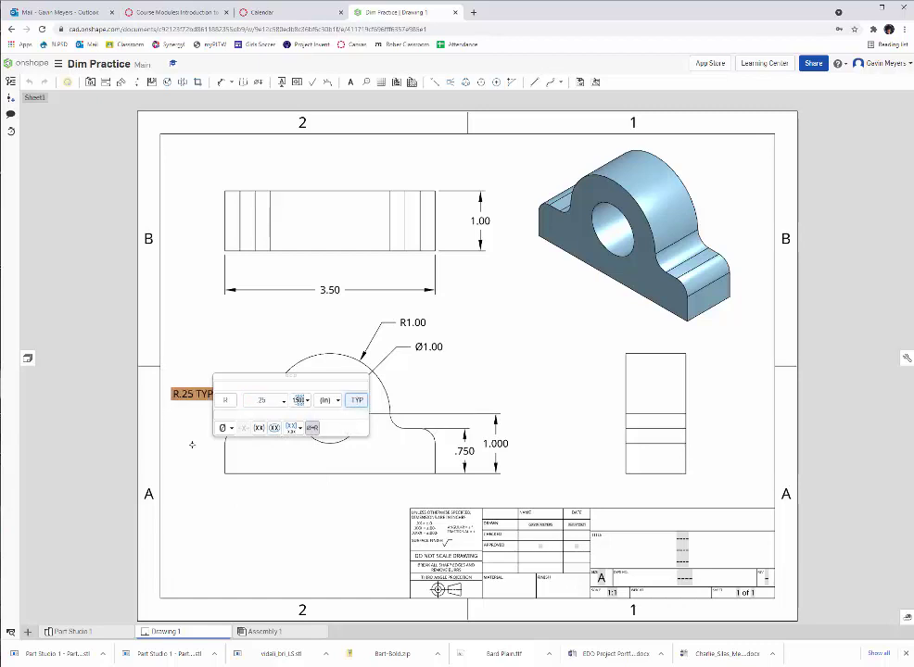
{"action": "left_click", "coordinate": [216, 478]}
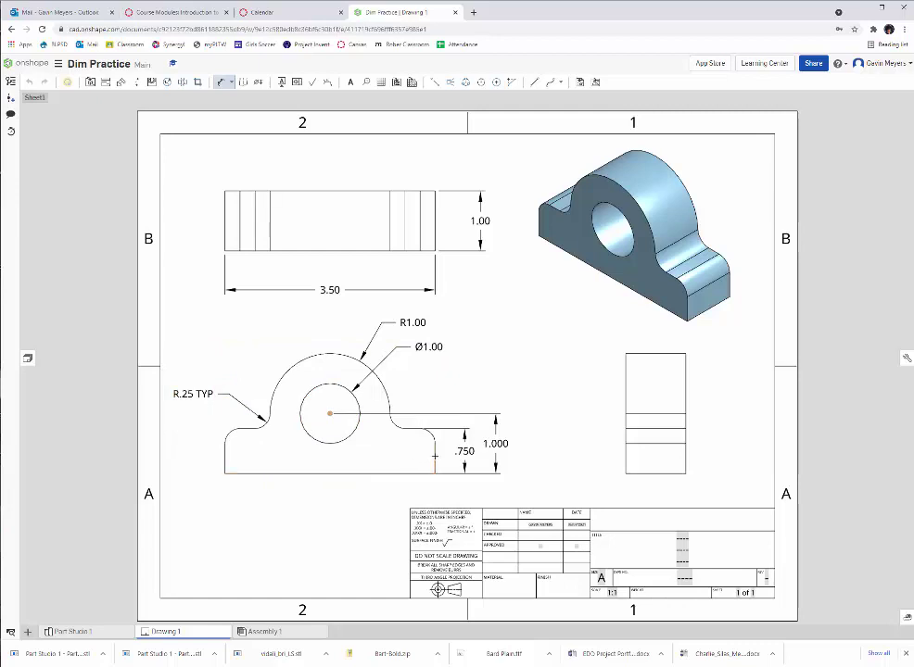
- Dimension horizontally from the hole center to the front view's right edge, below the view, with two-decimal precision (0.12)
{"action": "left_click", "coordinate": [435, 456]}
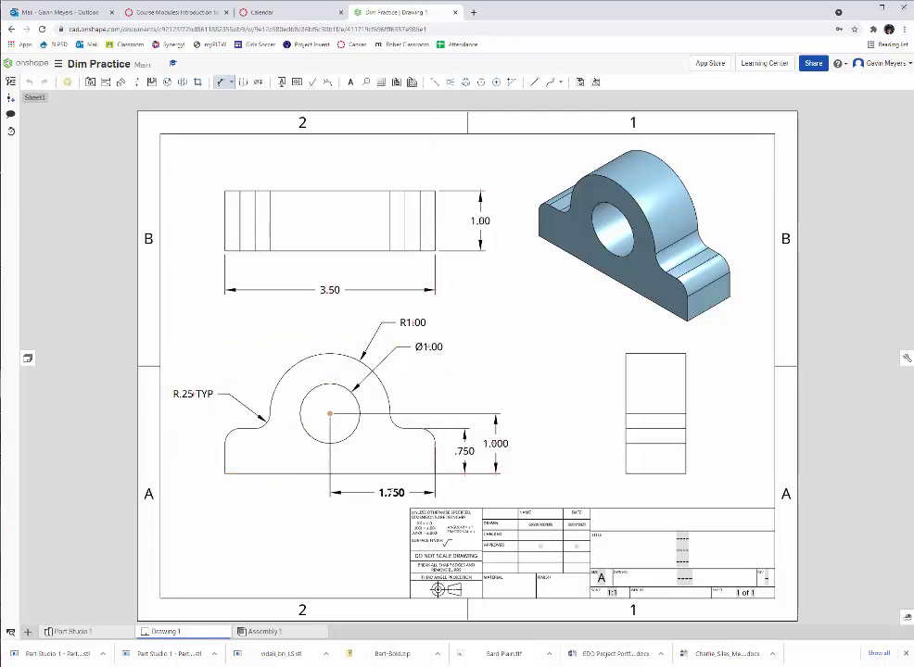
{"action": "left_click", "coordinate": [413, 488]}
{"action": "left_click", "coordinate": [418, 474]}
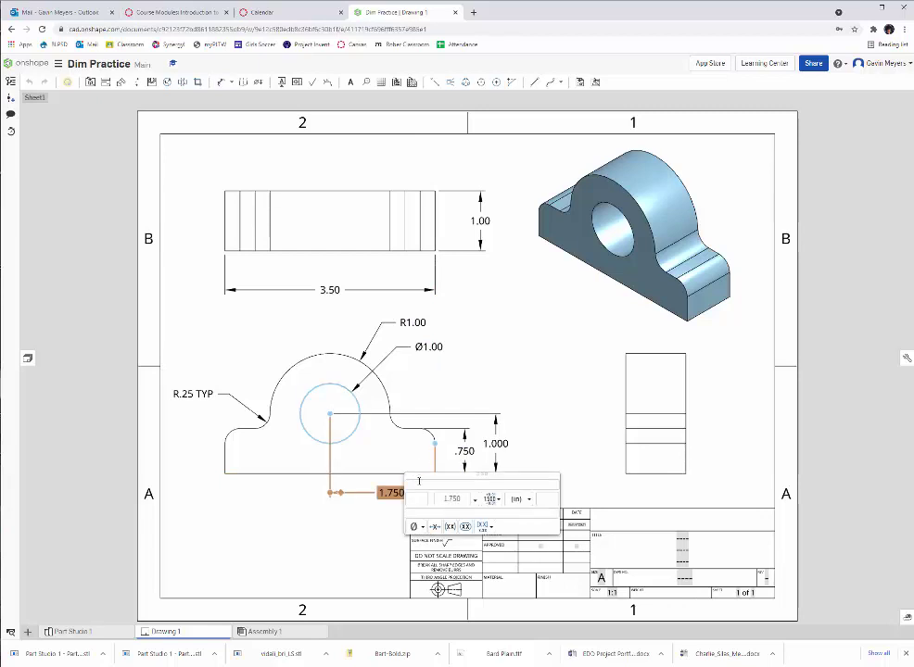
{"action": "left_click", "coordinate": [474, 501]}
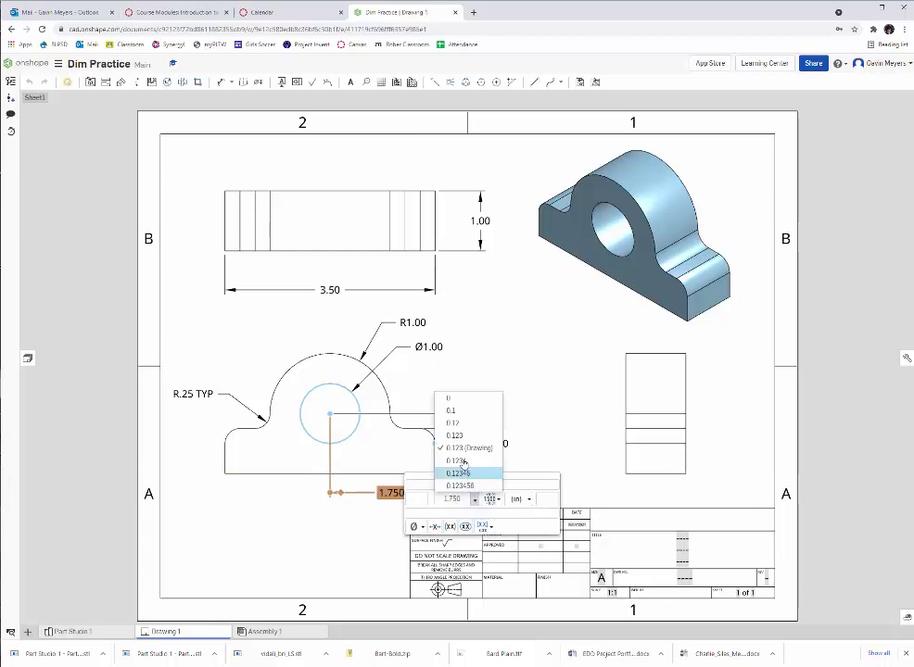
{"action": "left_click", "coordinate": [455, 419]}
{"action": "left_click", "coordinate": [292, 503]}
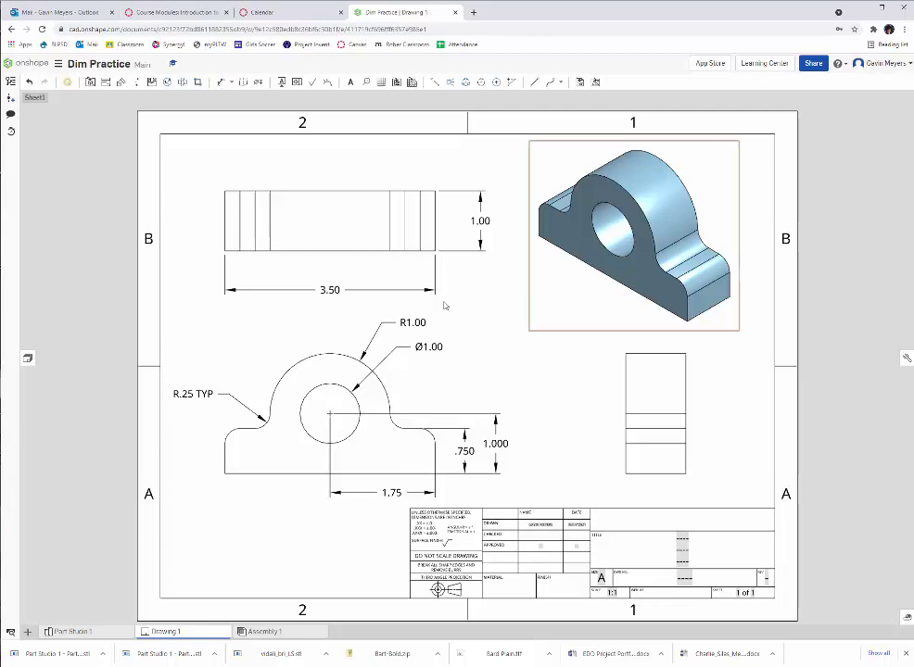
- Show hidden lines in the right side view and set its tangent edges to Hidden
{"action": "right_click", "coordinate": [671, 397]}
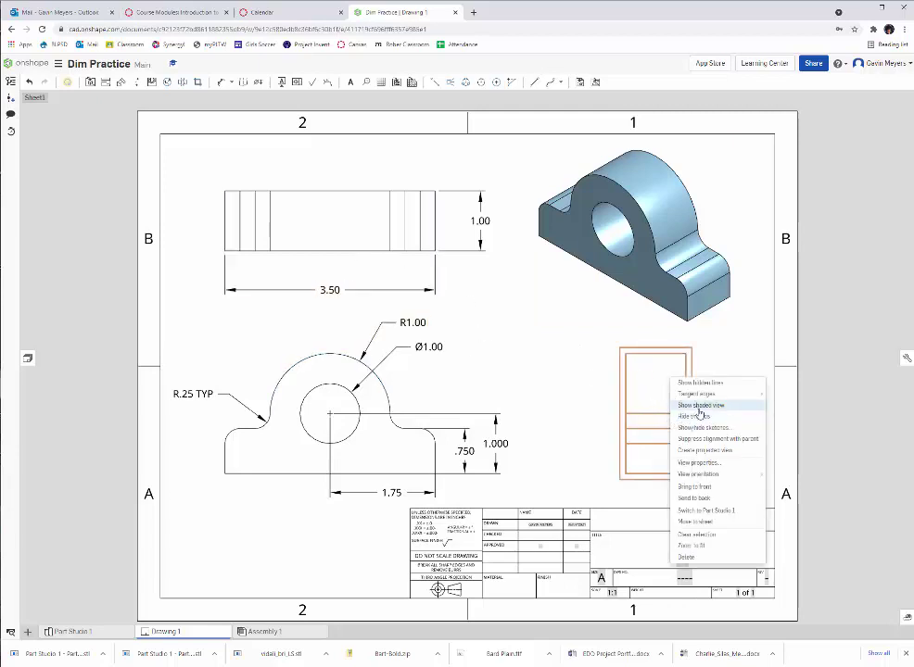
{"action": "left_click", "coordinate": [706, 385]}
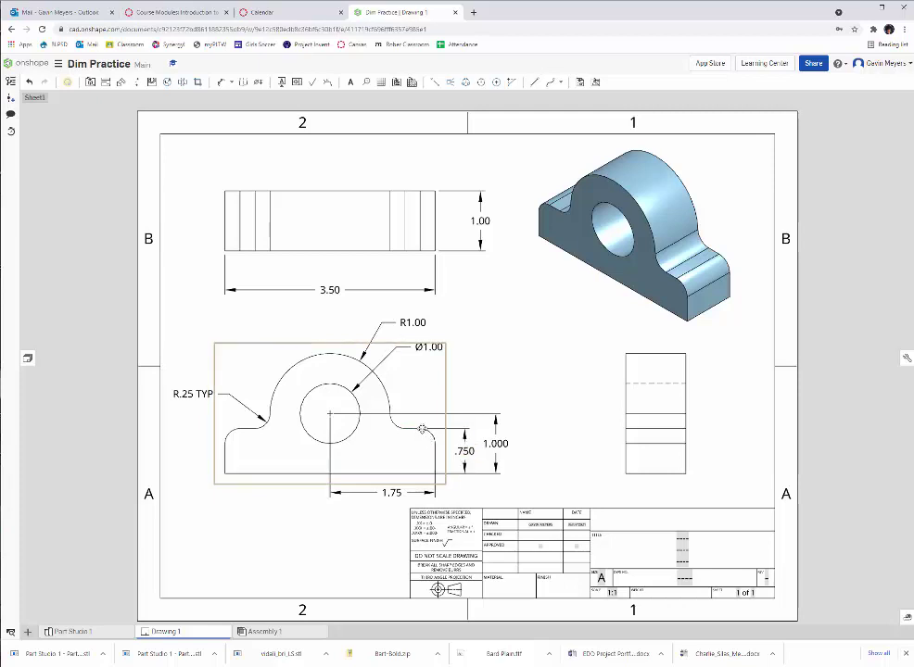
{"action": "right_click", "coordinate": [647, 405]}
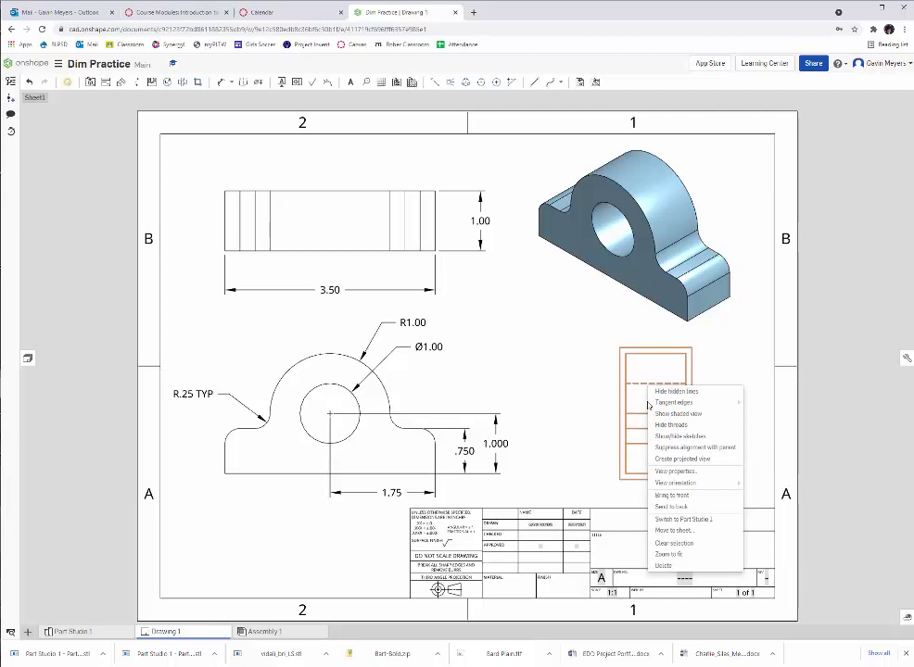
{"action": "mouse_move", "coordinate": [664, 406]}
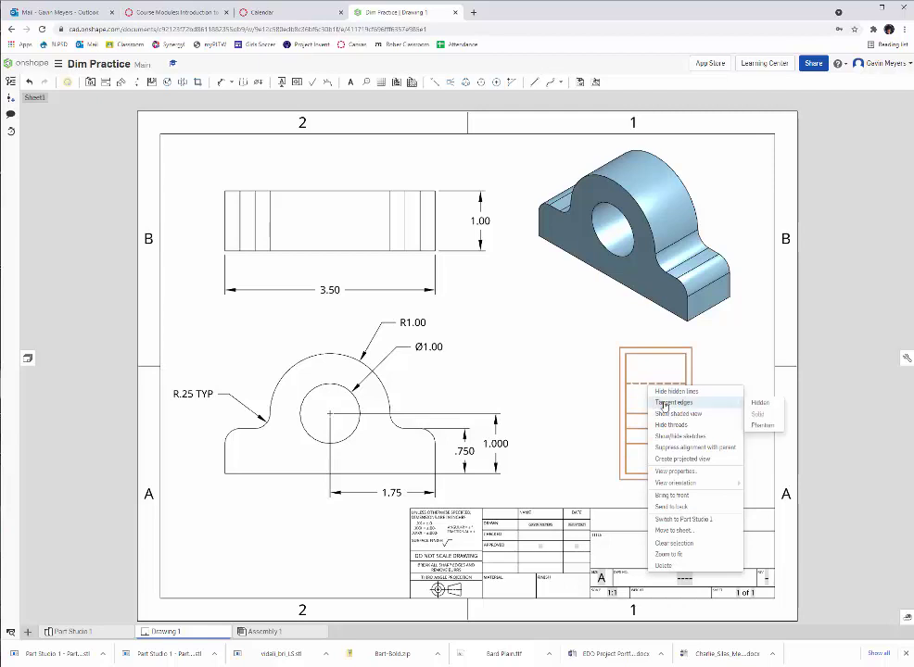
{"action": "left_click", "coordinate": [759, 403]}
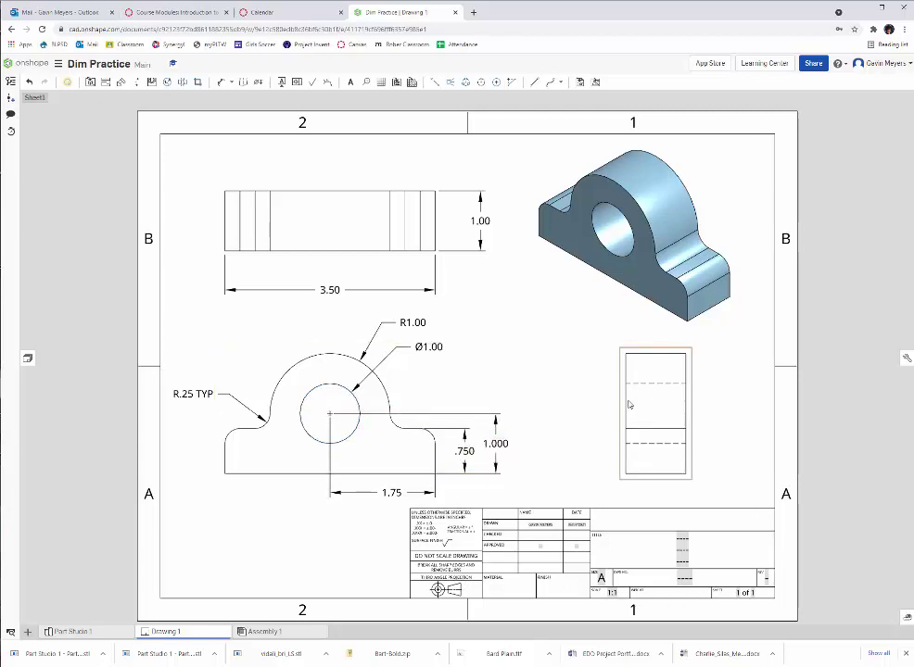
- Add a centerline midway between the hole's two hidden edges in the right side view
{"action": "left_click", "coordinate": [449, 84]}
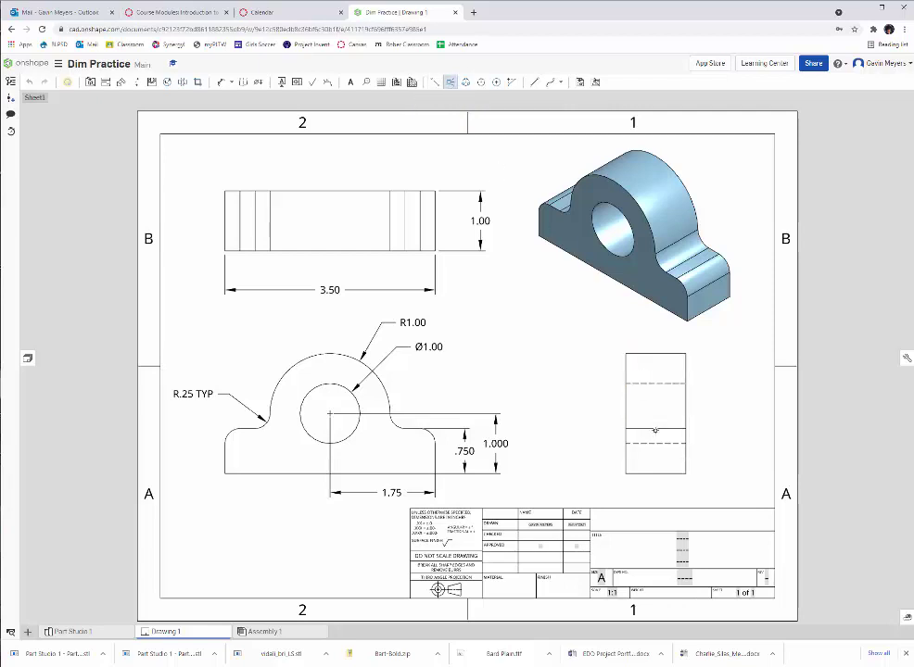
{"action": "left_click", "coordinate": [660, 422]}
{"action": "left_click", "coordinate": [271, 232]}
{"action": "left_click", "coordinate": [349, 233]}
- Show hidden lines in the top view and set its tangent edges to Hidden
{"action": "right_click", "coordinate": [333, 224]}
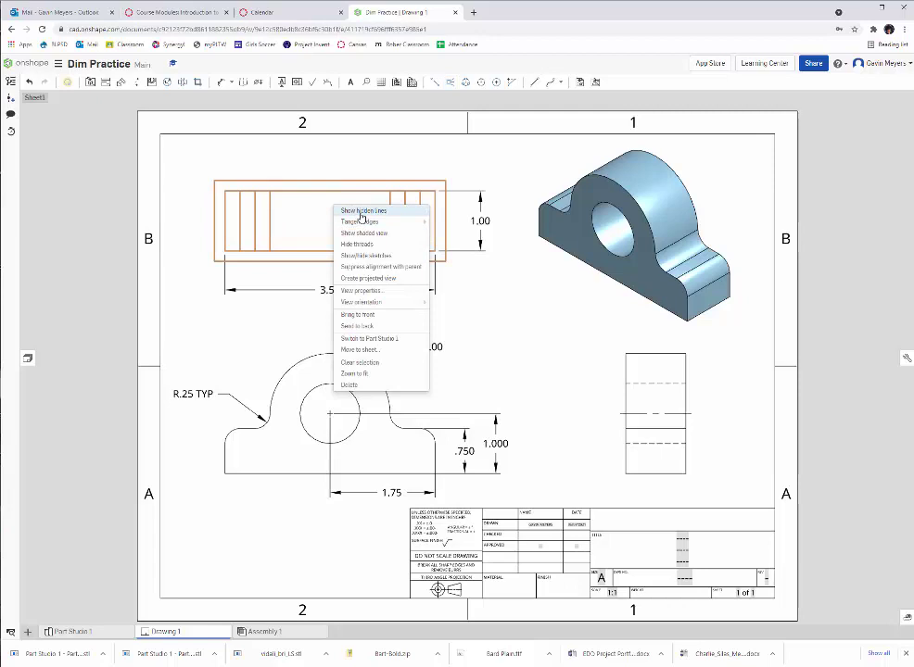
{"action": "left_click", "coordinate": [361, 212]}
{"action": "right_click", "coordinate": [340, 228]}
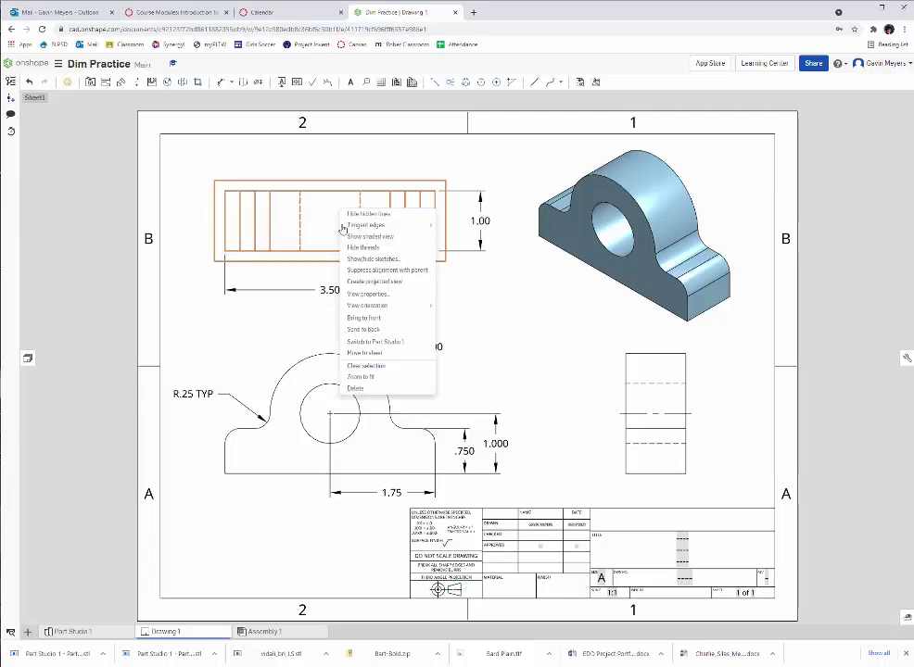
{"action": "mouse_move", "coordinate": [376, 225]}
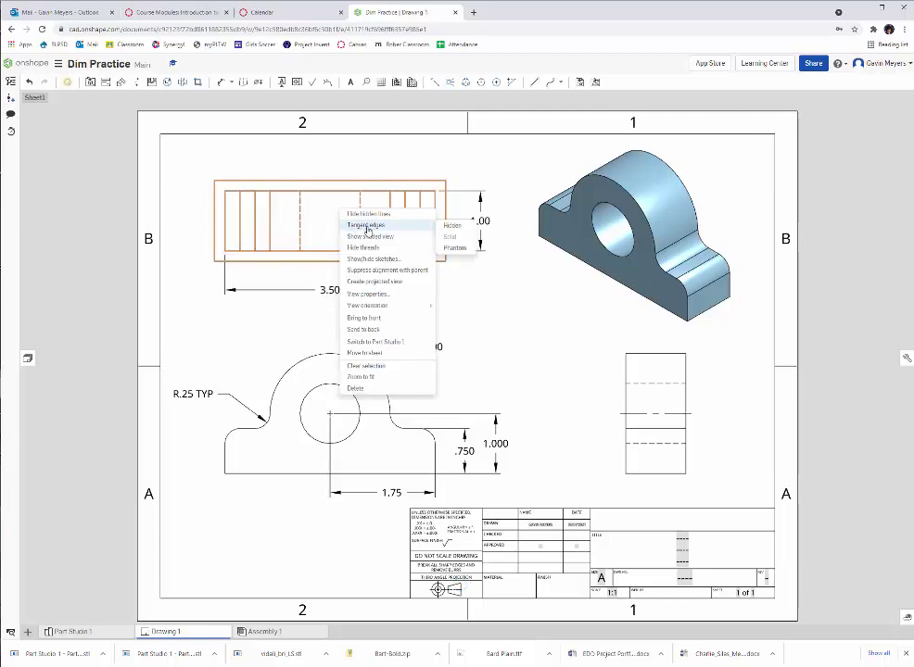
{"action": "left_click", "coordinate": [451, 226]}
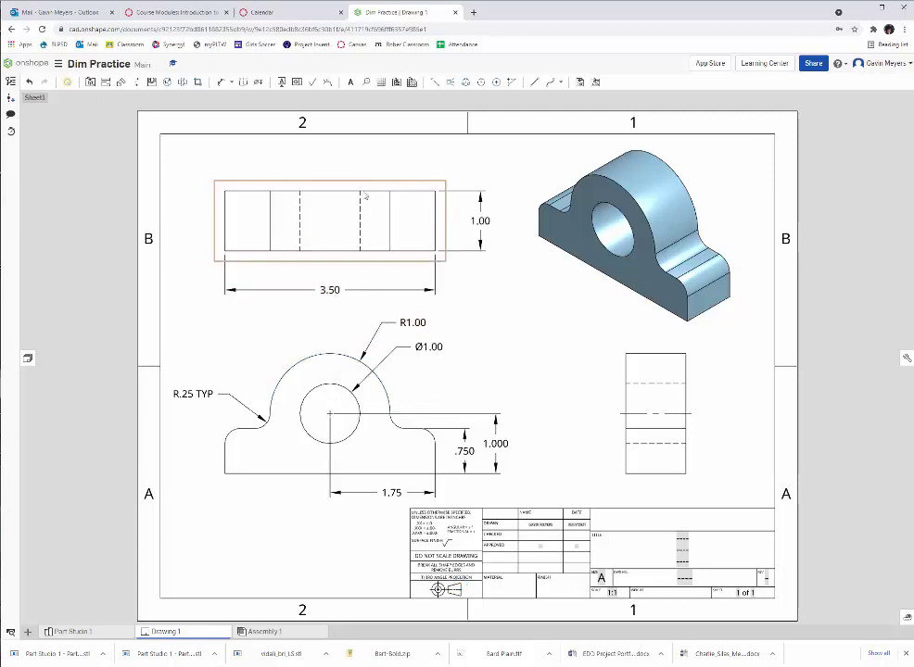
- Add a centerline midway between the hole's two hidden edges in the top view
{"action": "left_click", "coordinate": [448, 84]}
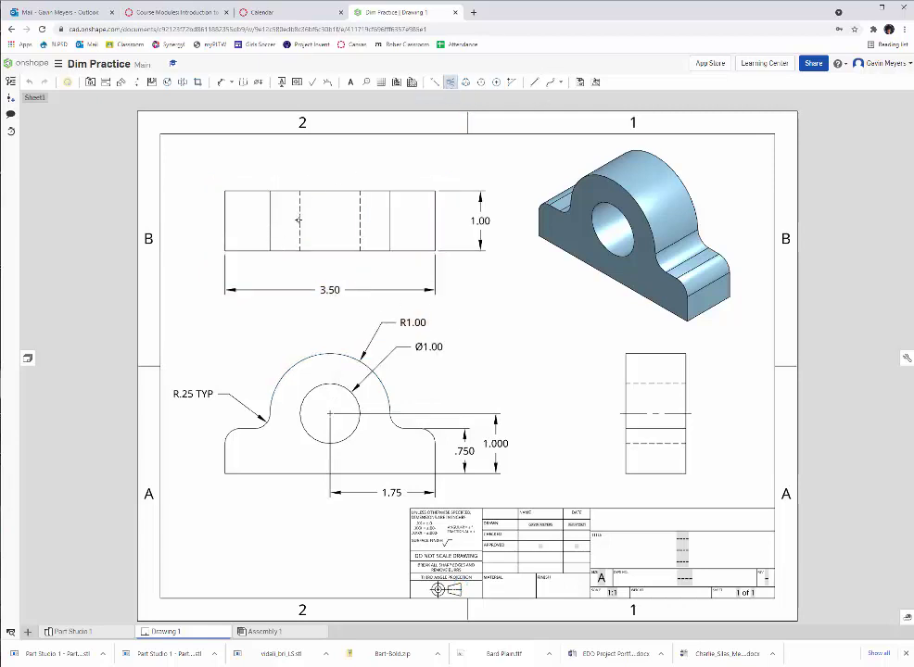
{"action": "left_click", "coordinate": [360, 220]}
- Dimension the overall height of the right side view, placed on its left, with two-decimal precision (0.12)
{"action": "left_click", "coordinate": [221, 82]}
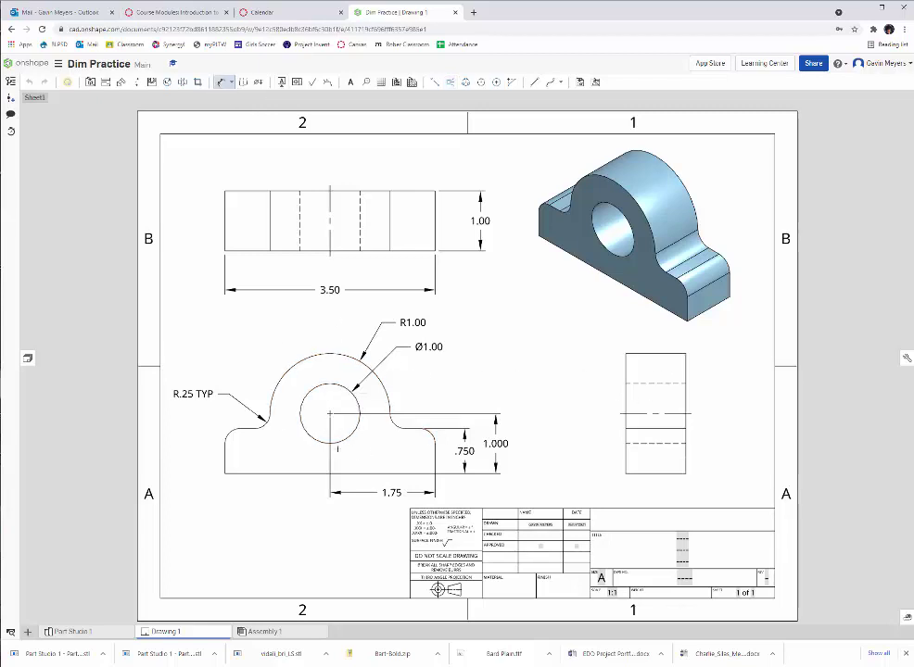
{"action": "left_click", "coordinate": [651, 353]}
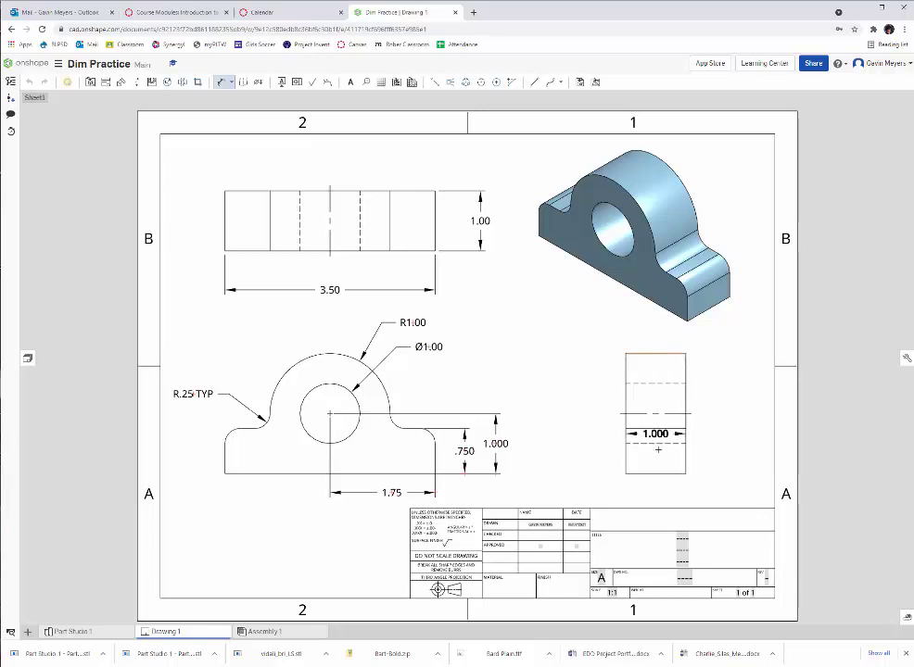
{"action": "left_click", "coordinate": [655, 474]}
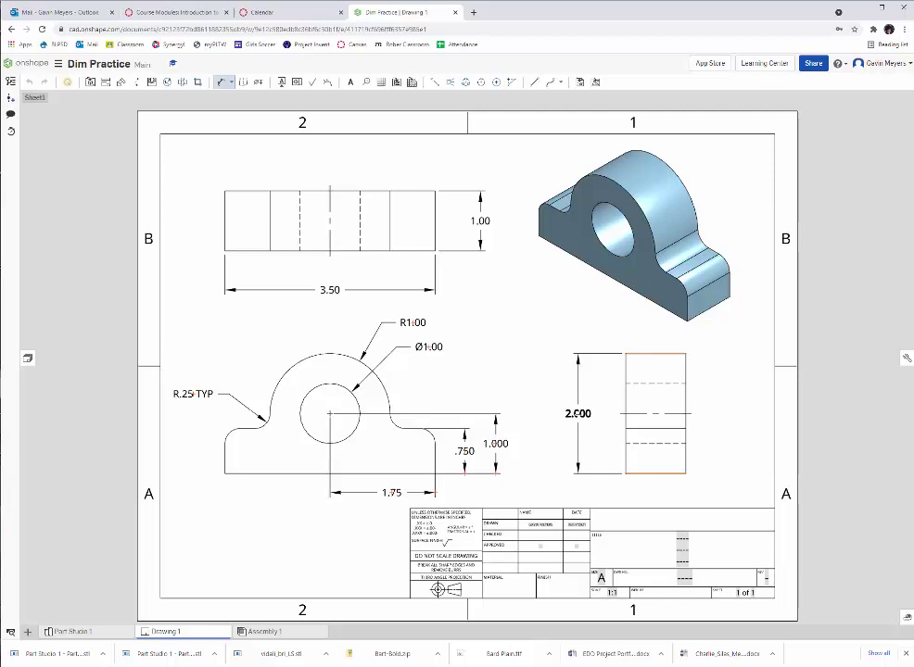
{"action": "left_click", "coordinate": [577, 414]}
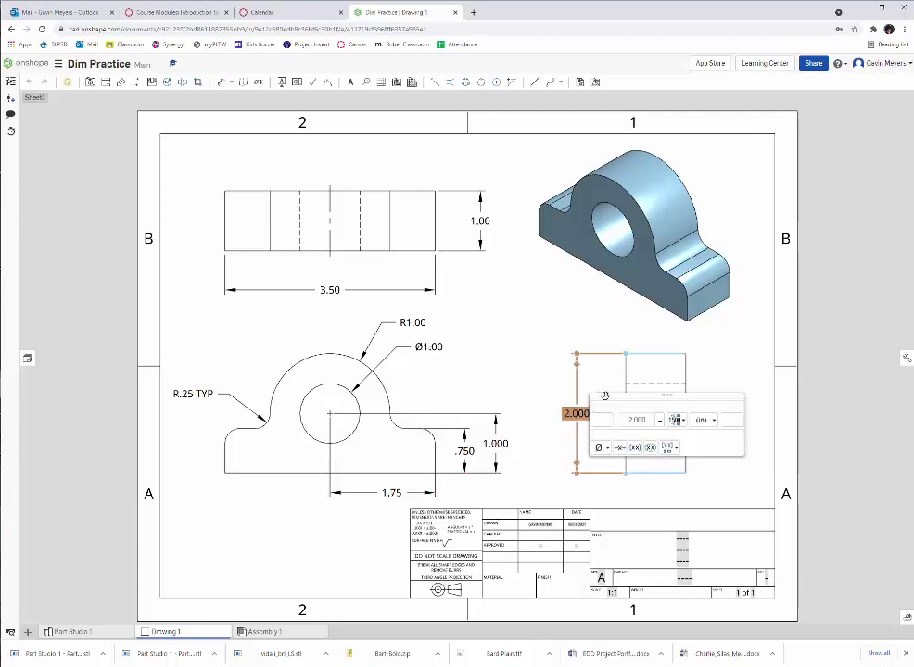
{"action": "left_click", "coordinate": [659, 420]}
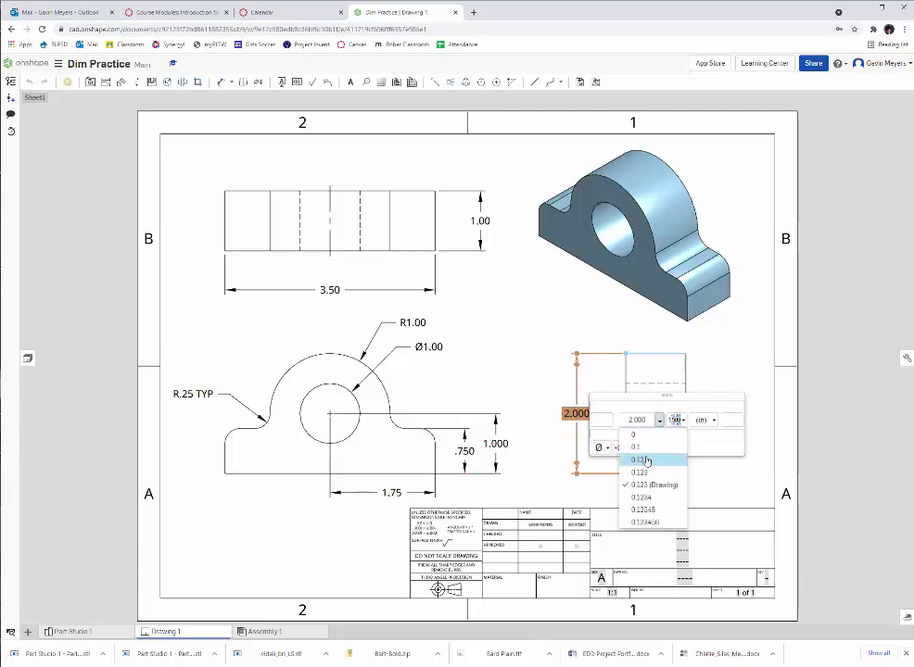
{"action": "left_click", "coordinate": [638, 459]}
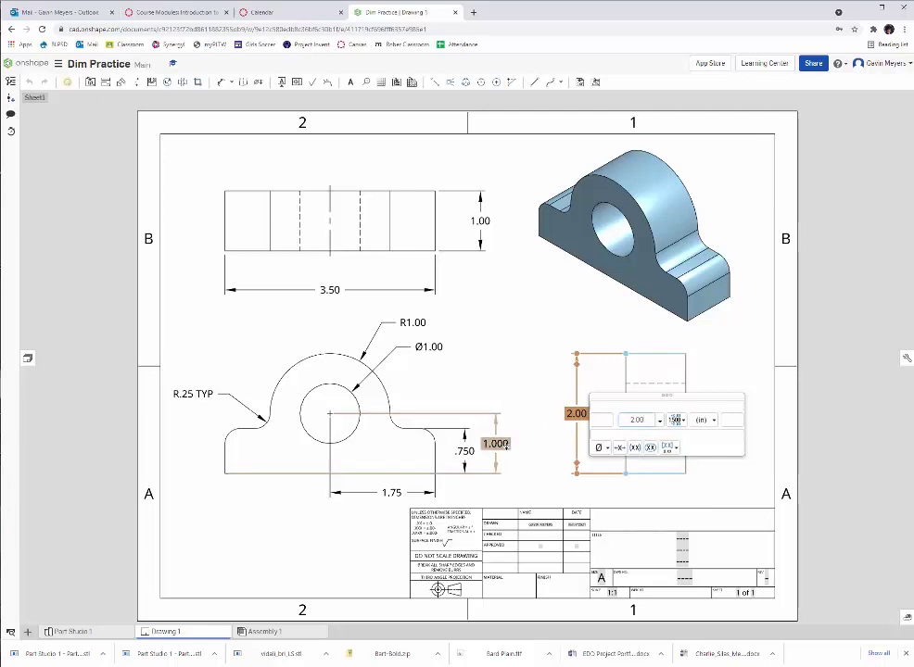
- Set the front view's hole-center height dimension to two-decimal precision (0.12)
{"action": "left_click", "coordinate": [496, 444]}
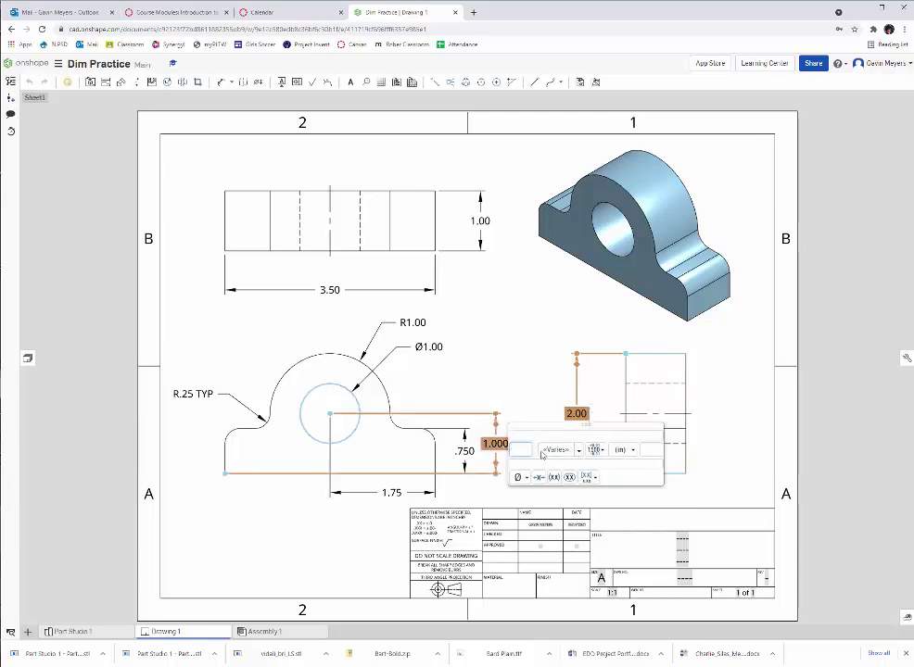
{"action": "left_click", "coordinate": [578, 452]}
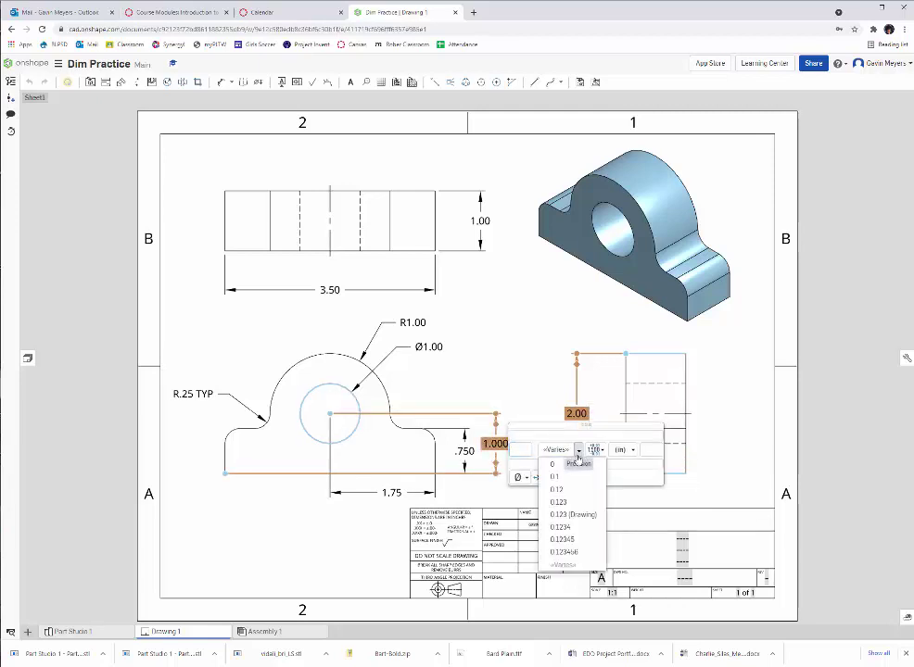
{"action": "left_click", "coordinate": [556, 490]}
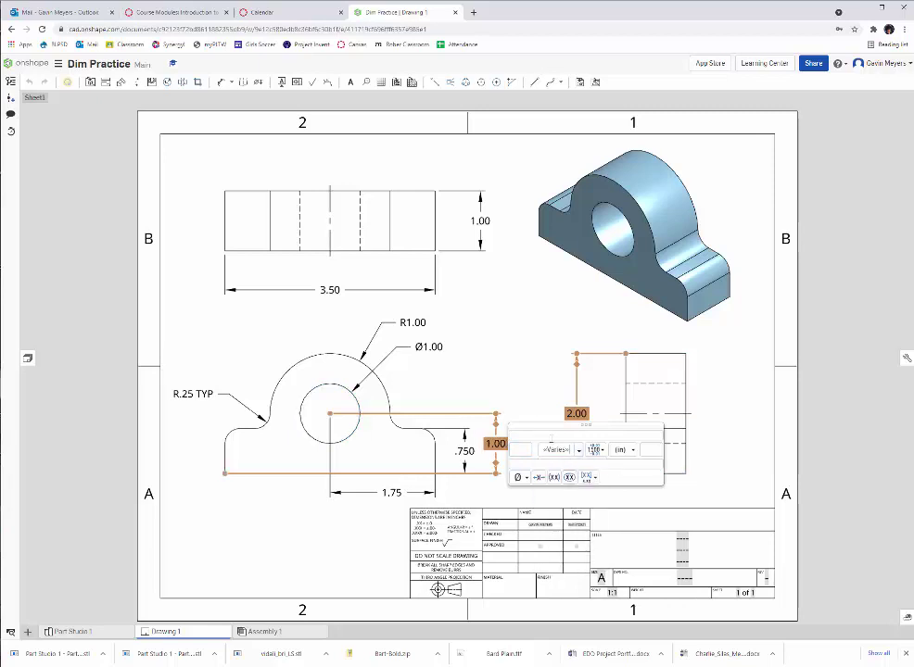
{"action": "left_click", "coordinate": [518, 378]}
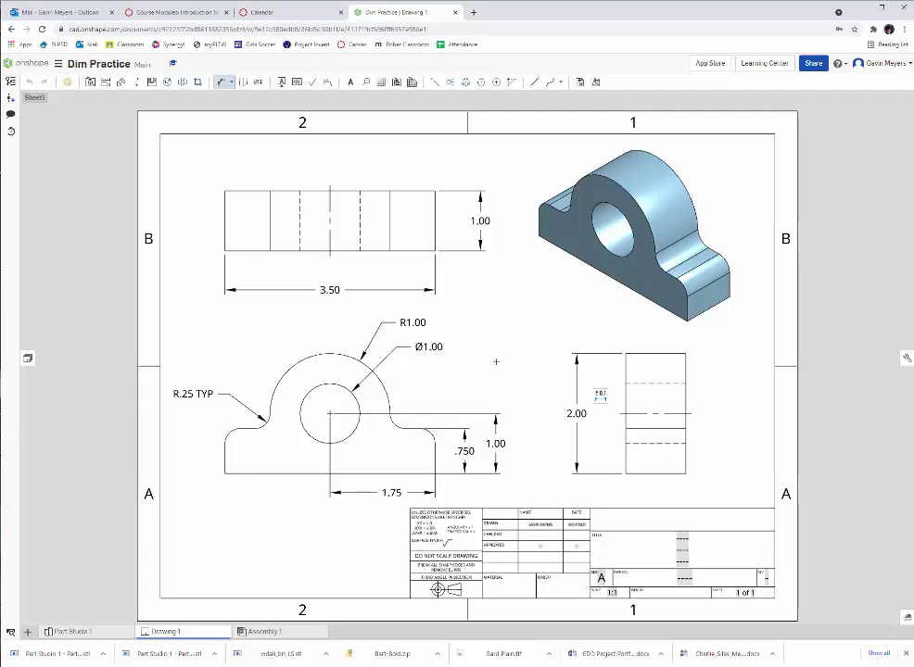
- Generate a printable PDF of the Dim Practice drawing sheet
{"action": "mouse_move", "coordinate": [156, 633]}
{"action": "mouse_move", "coordinate": [323, 639]}
{"action": "left_click", "coordinate": [59, 64]}
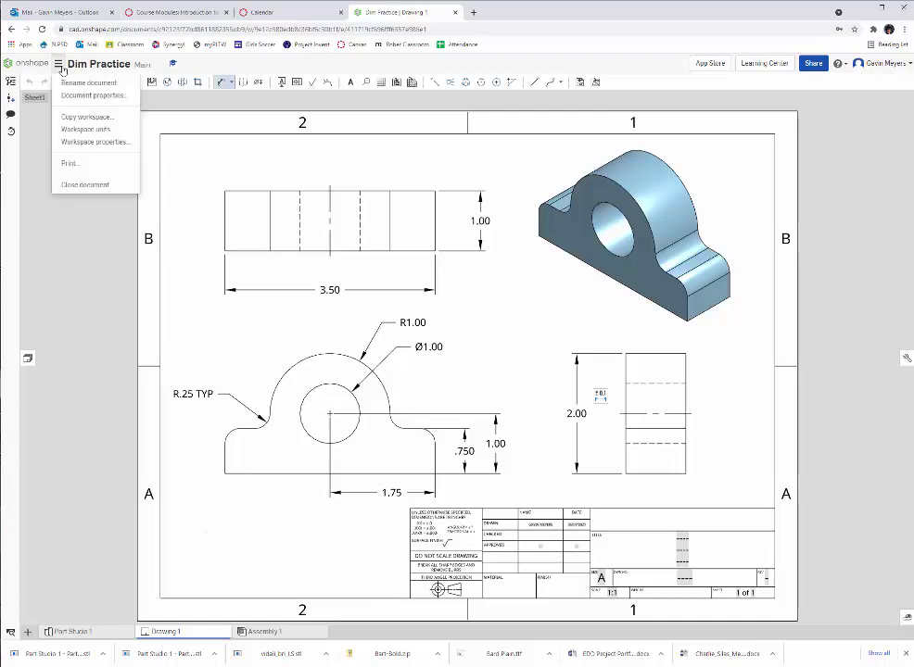
{"action": "left_click", "coordinate": [73, 164]}
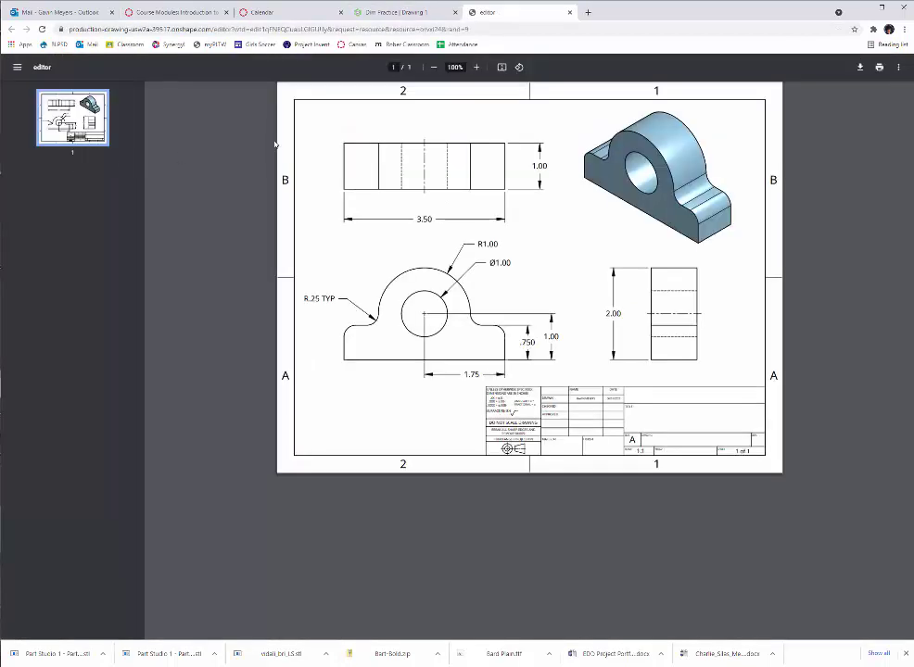
{"action": "left_click", "coordinate": [860, 68]}
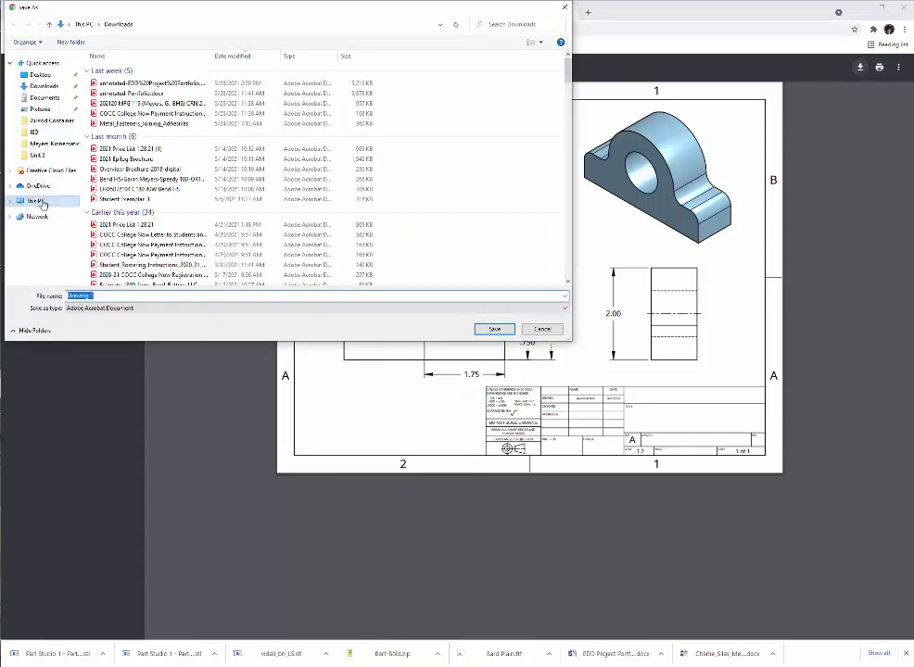
{"action": "left_click", "coordinate": [37, 131]}
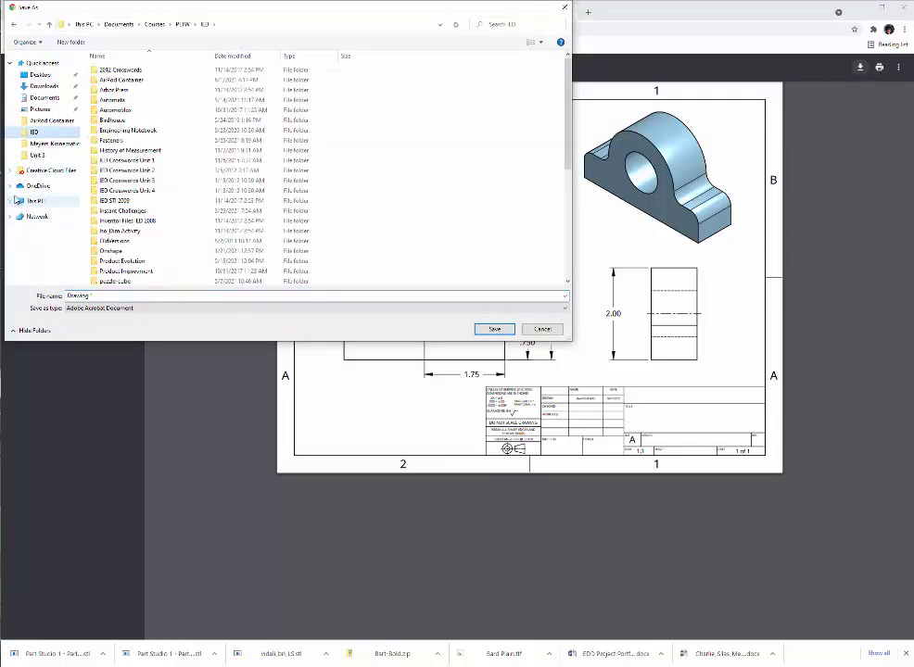
{"action": "left_click", "coordinate": [11, 200]}
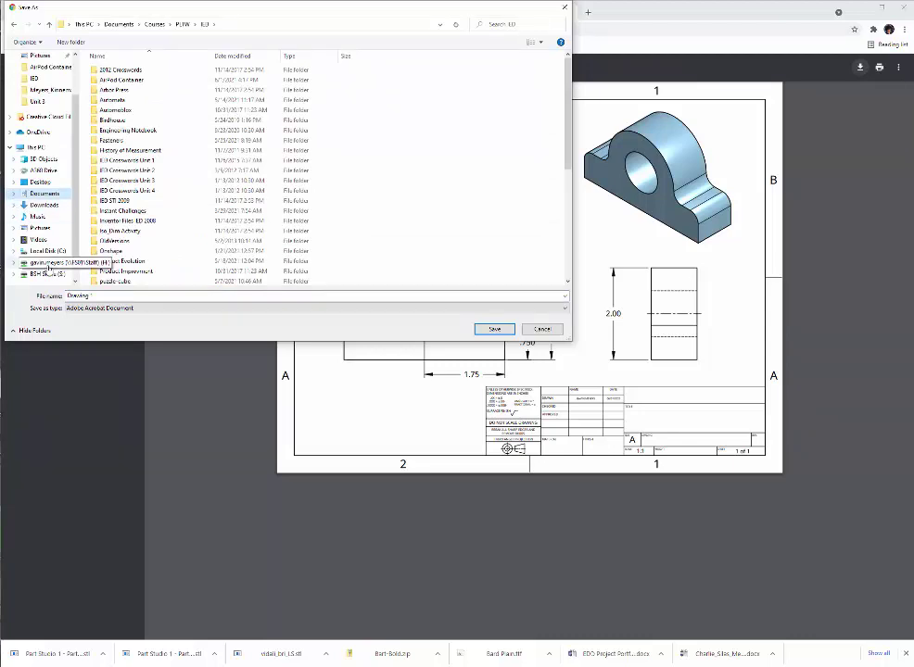
{"action": "left_click", "coordinate": [48, 263]}
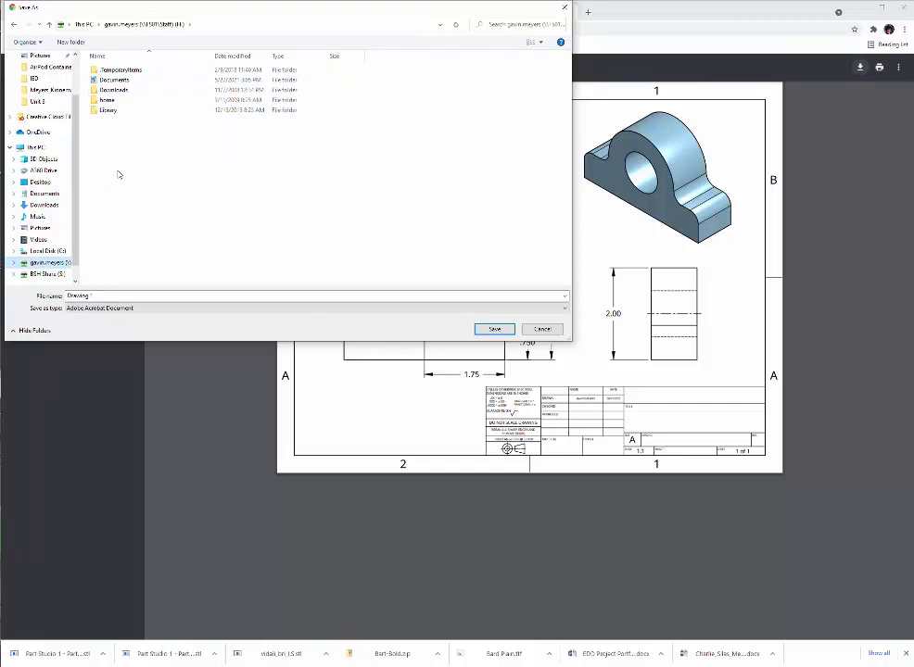
{"action": "left_click", "coordinate": [565, 6]}
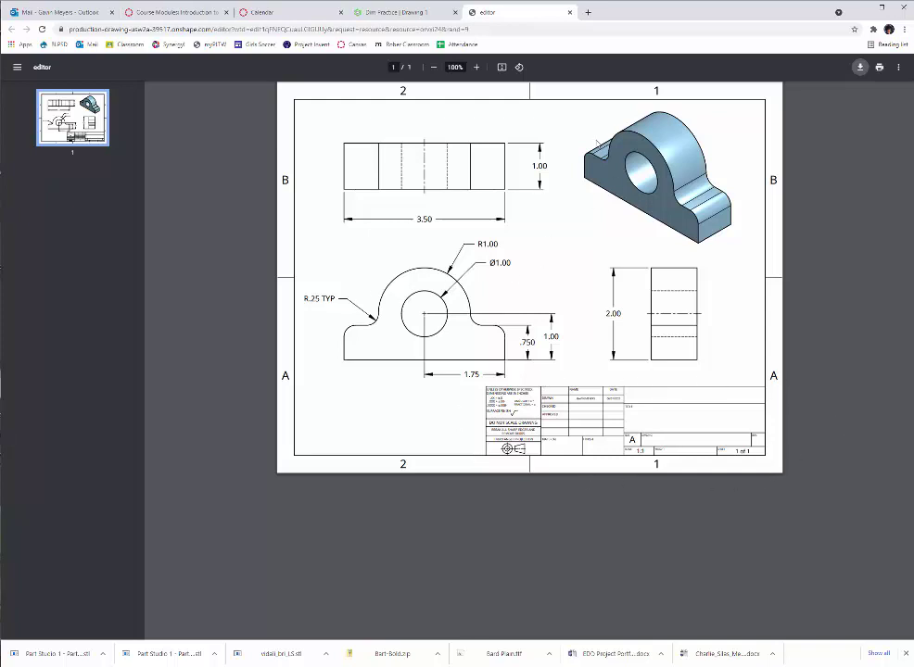
- Return from the PDF preview to the Dim Practice drawing
{"action": "left_click", "coordinate": [384, 13]}
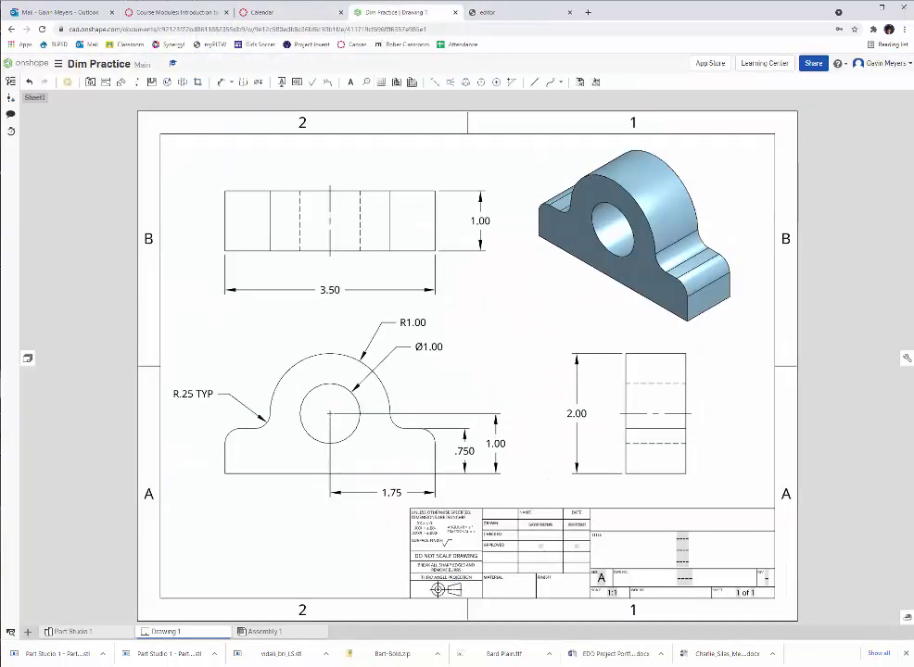
{"action": "left_click", "coordinate": [387, 650]}
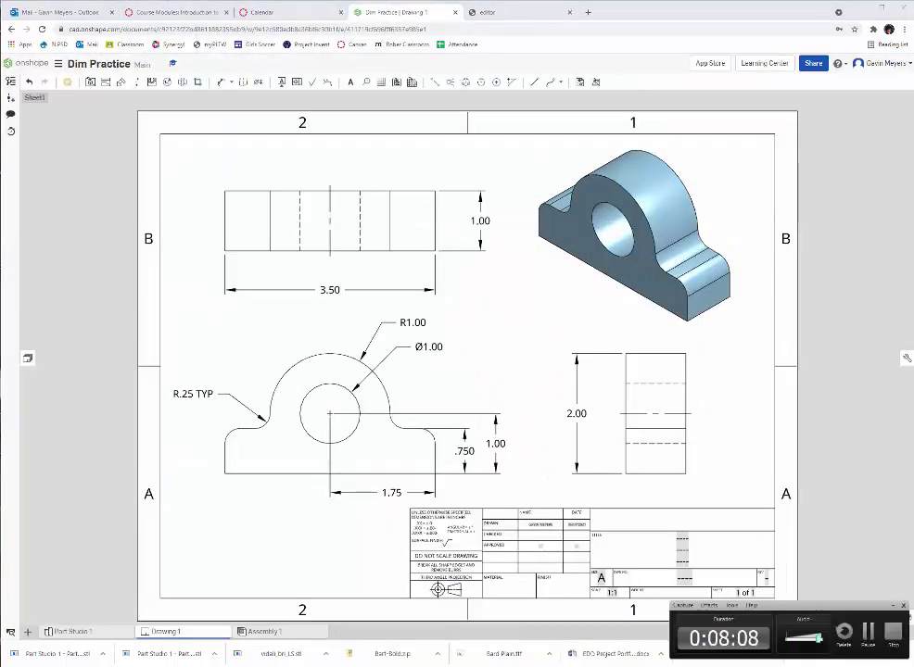